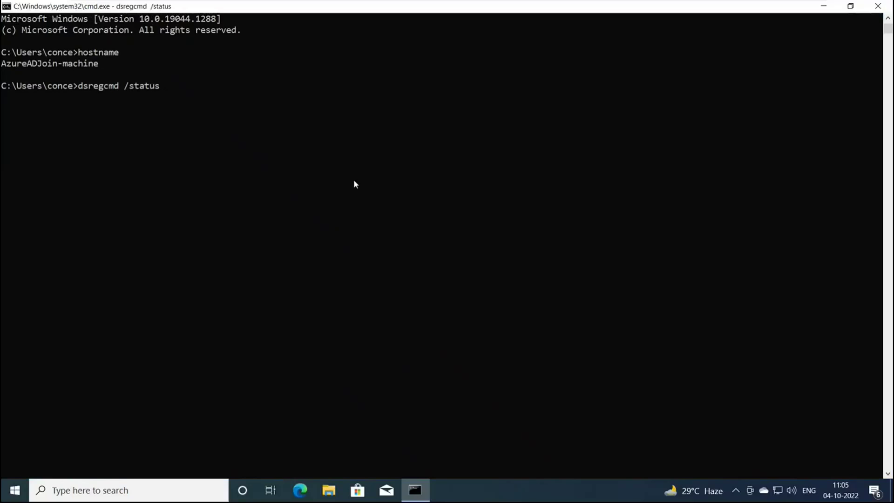
Confirm the dsregcmd output shows AzureAdJoined : NO, then minimize Command Prompt.
scroll(353, 180, up, 6)
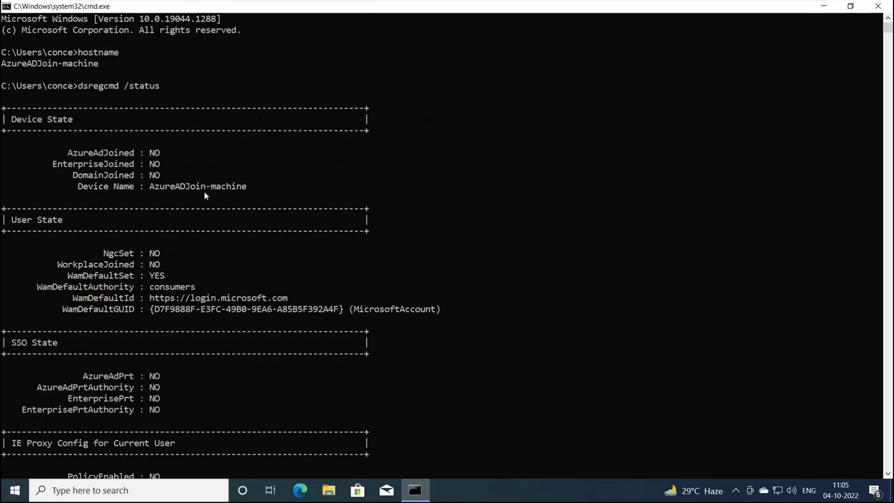
drag(71, 157, 166, 154)
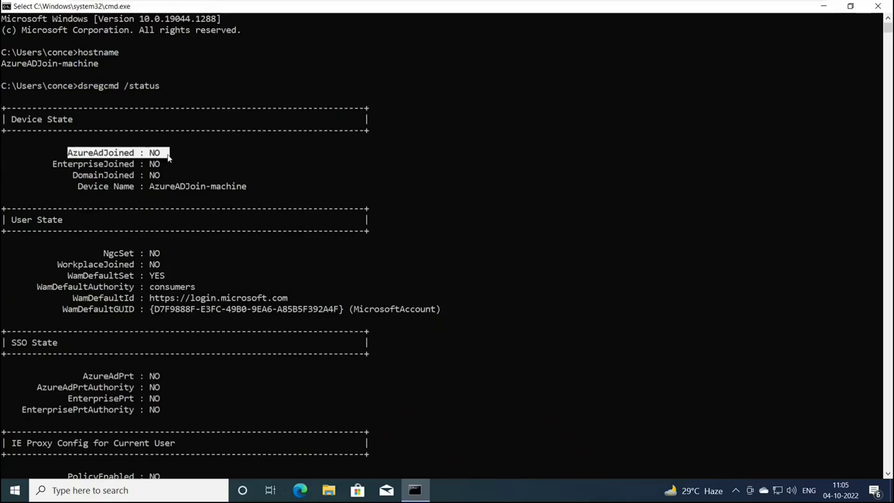
click(208, 152)
click(823, 6)
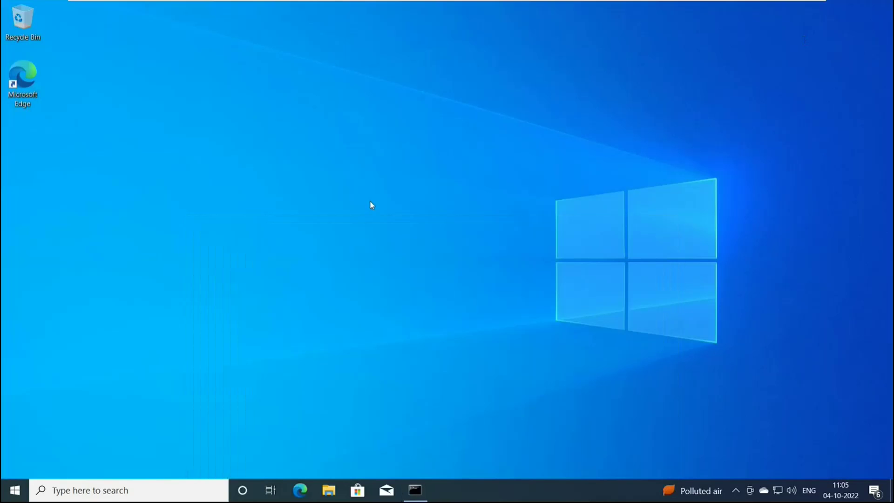
click(15, 490)
Go to Settings > Accounts > Access work or school and choose Connect.
click(17, 436)
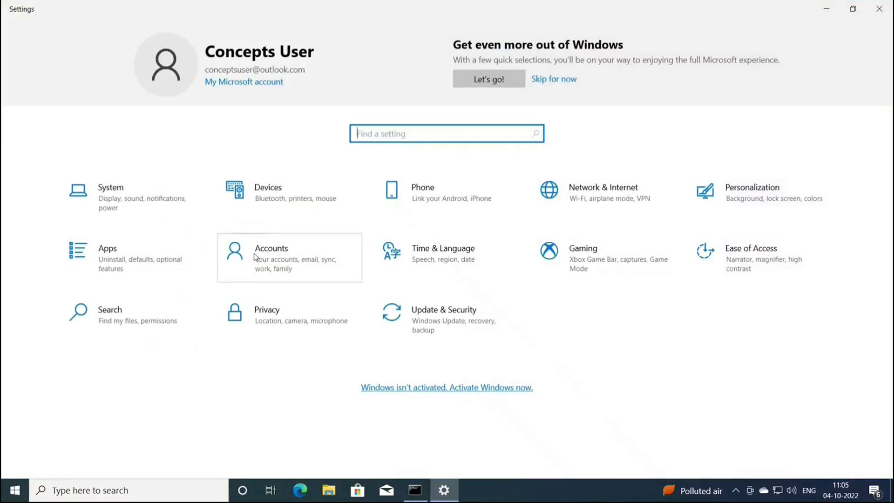
click(274, 264)
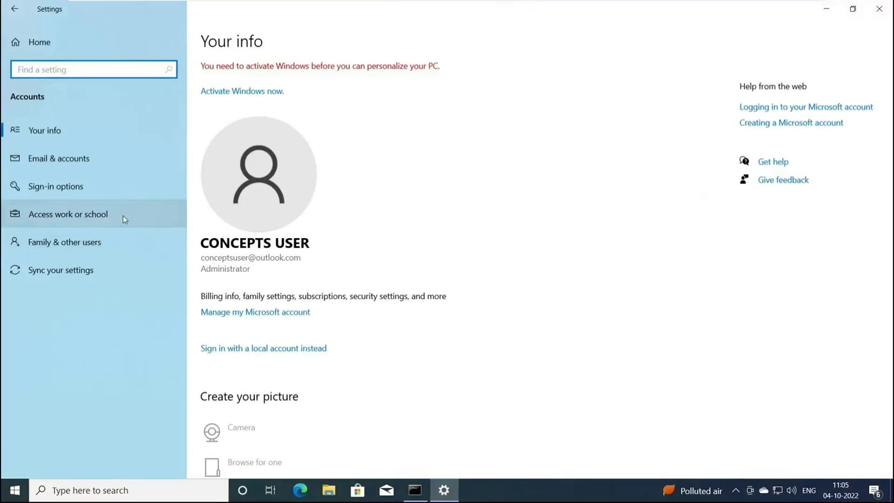
click(123, 216)
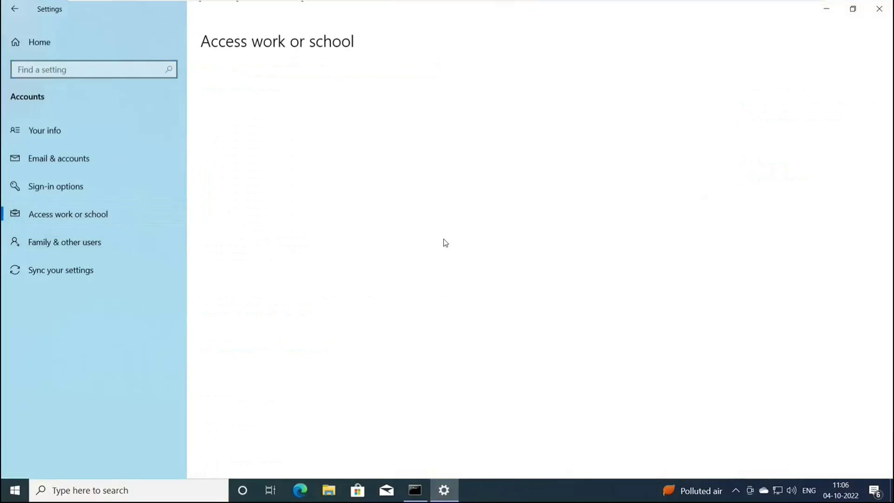
click(219, 144)
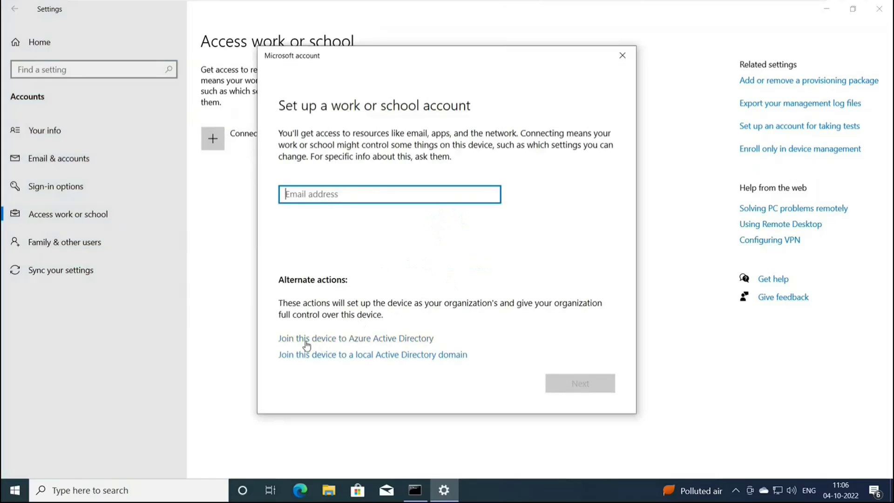
Choose to join this device to Azure Active Directory, checking the Azure AD users list in the portal.
click(419, 341)
click(387, 344)
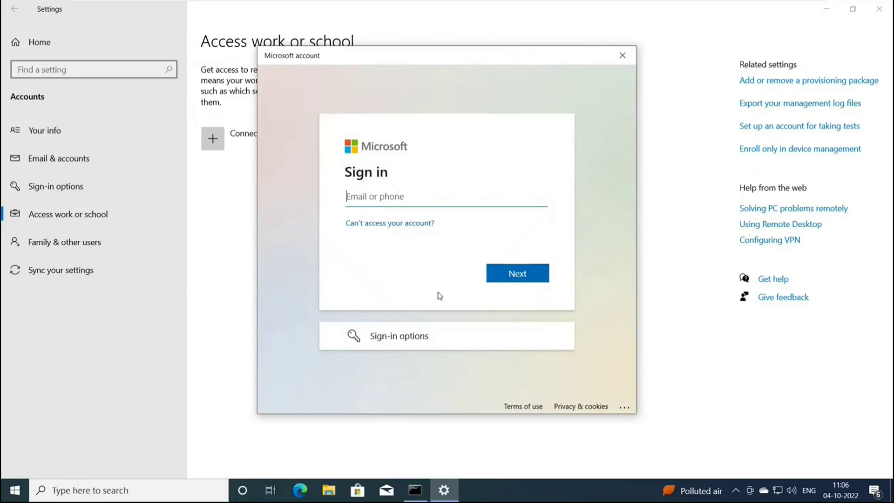
mouse_move(508, 4)
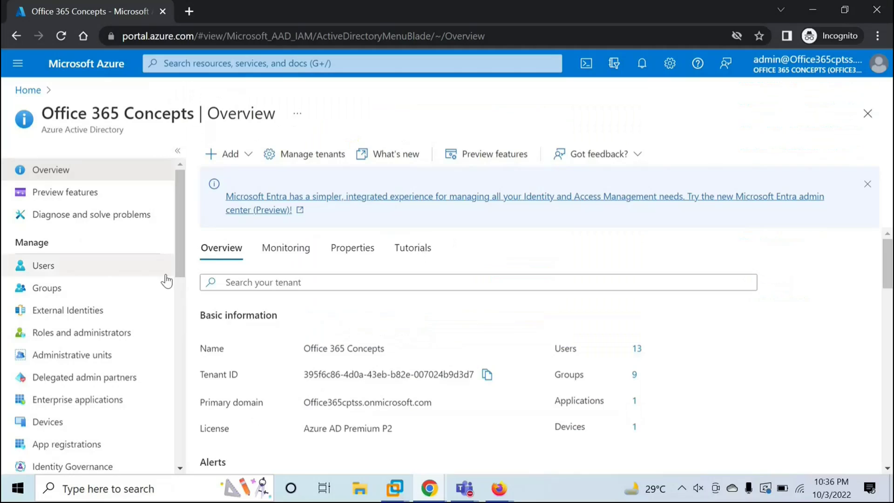
click(161, 273)
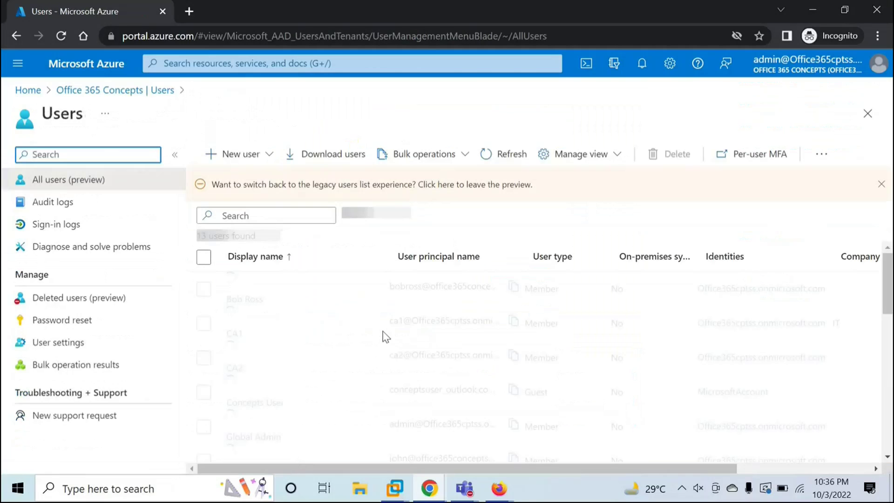
scroll(385, 335, down, 3)
scroll(298, 386, up, 2)
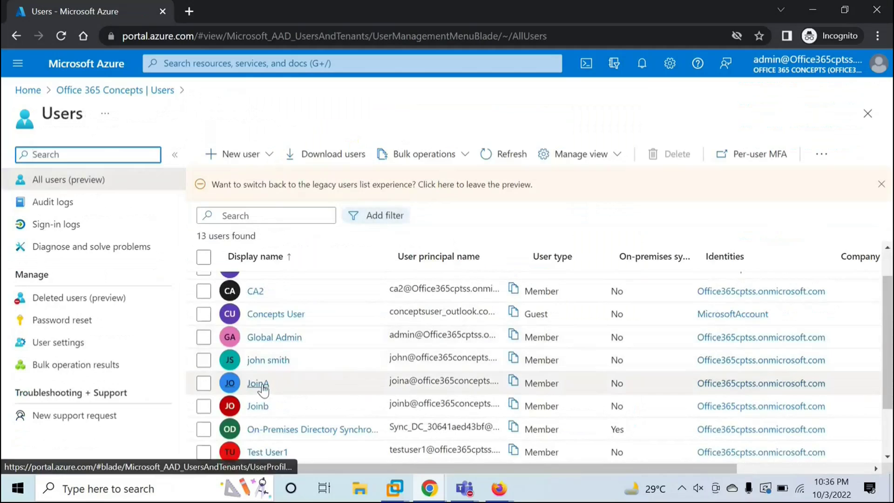
mouse_move(395, 488)
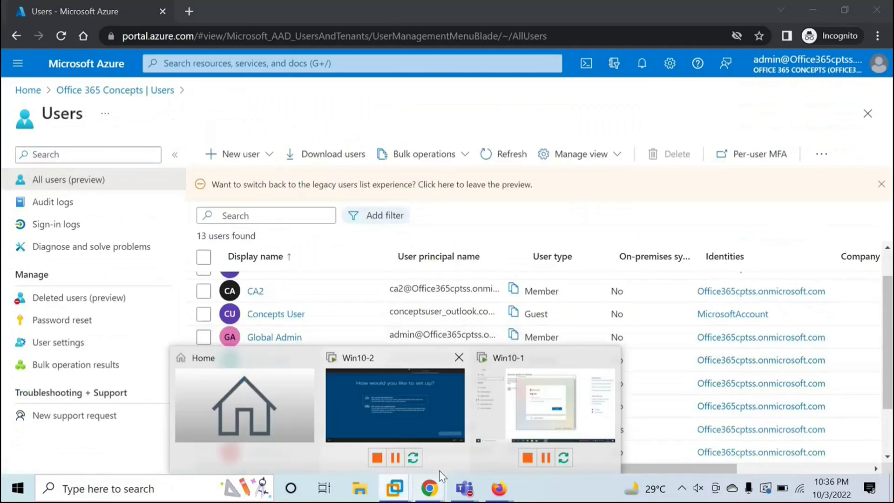
click(541, 412)
Sign in with the office365concepts.com work account's e-mail and password.
key(Return)
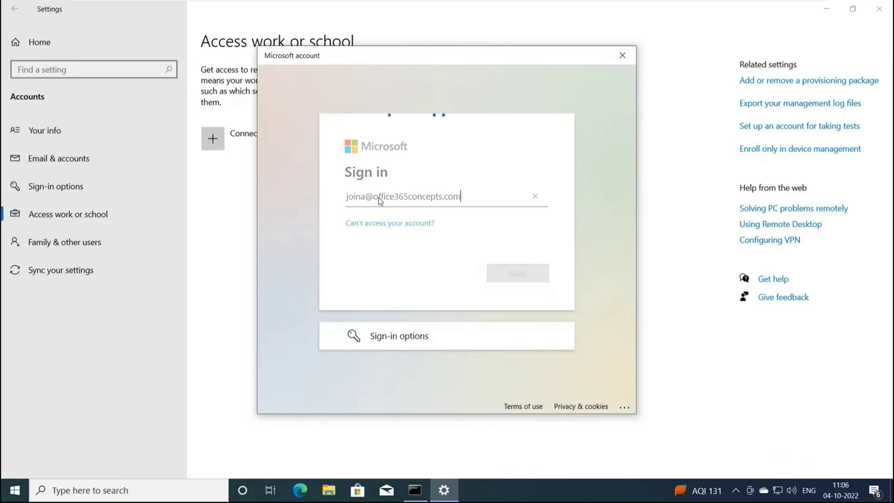
text(••••••••••)
key(Return)
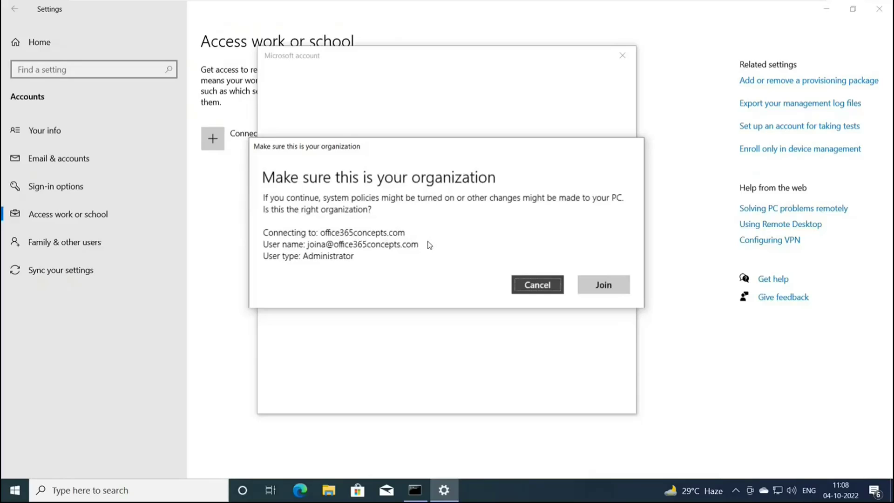
Confirm joining office365concepts.com, close the summary, and expand the new Azure AD connection entry.
click(594, 285)
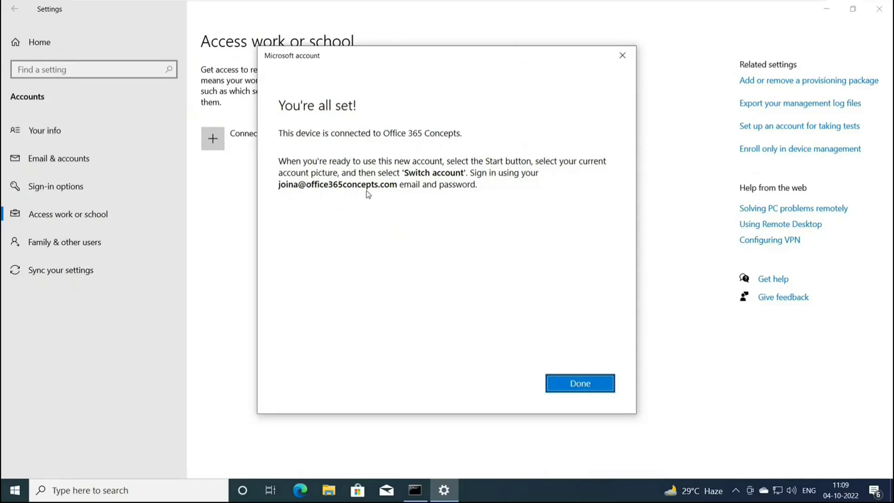
click(565, 382)
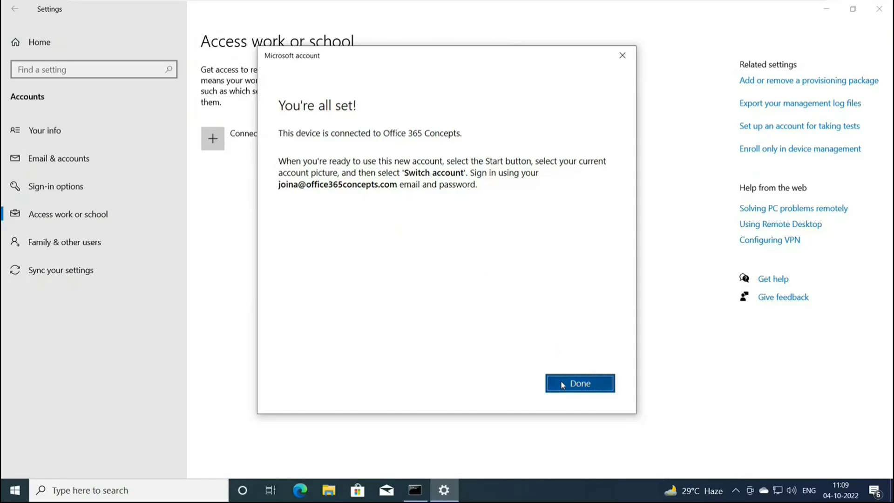
click(20, 492)
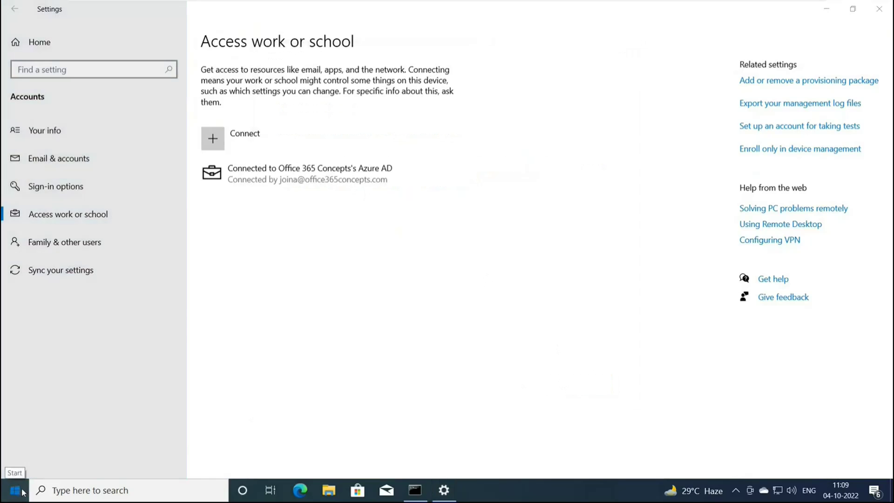
click(524, 280)
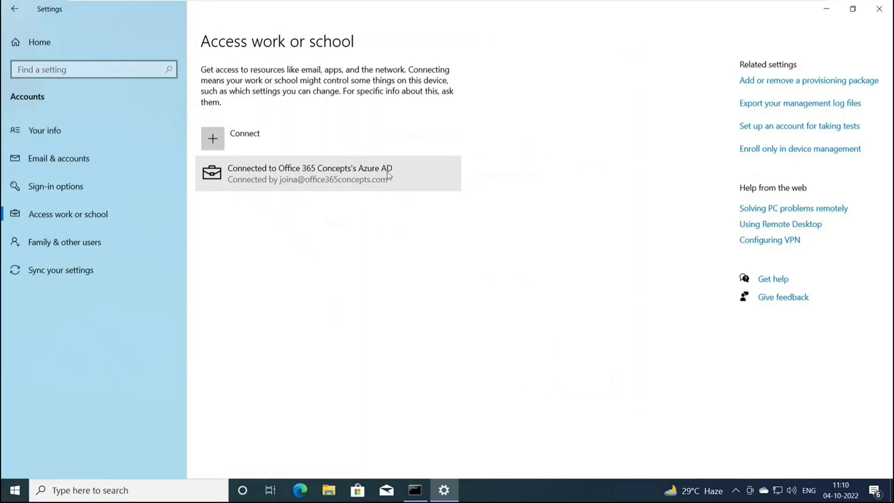
click(319, 188)
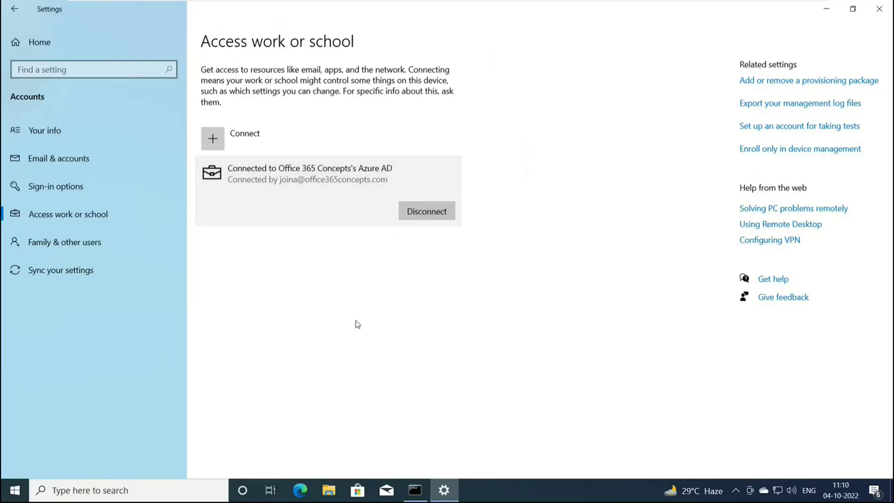
click(15, 486)
click(15, 486)
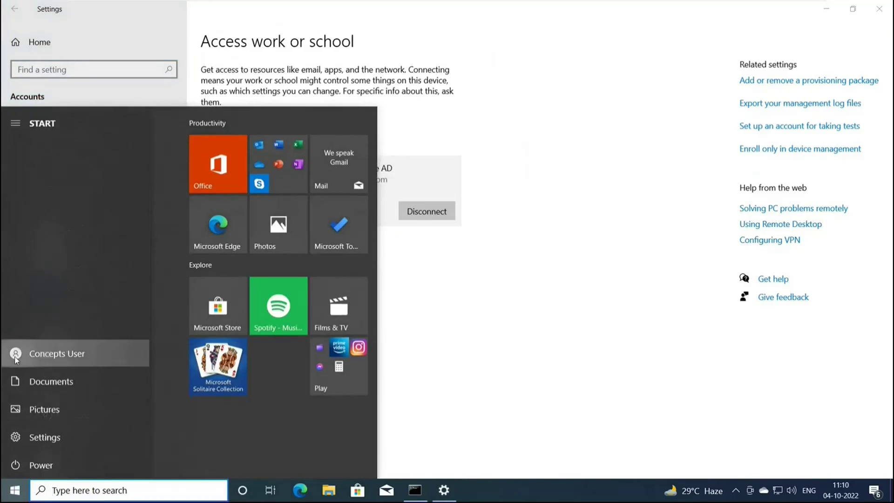
Sign out of the current local account and return to the sign-in screen.
click(15, 355)
click(35, 301)
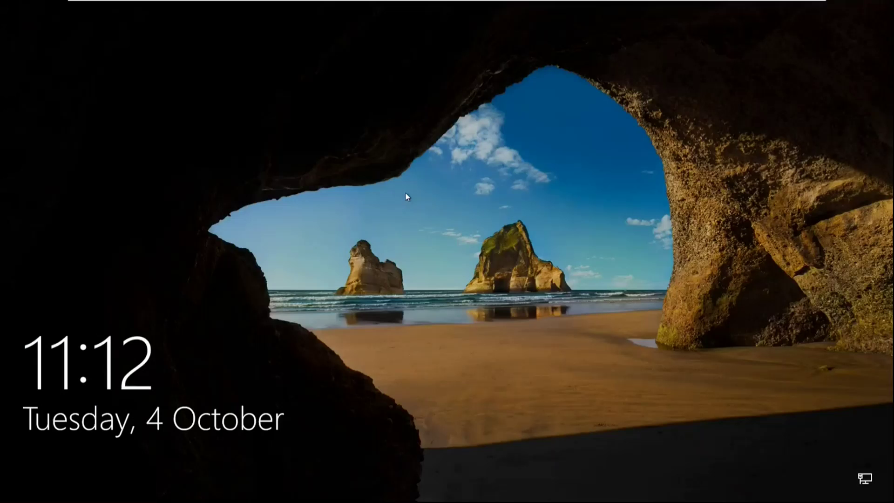
click(382, 183)
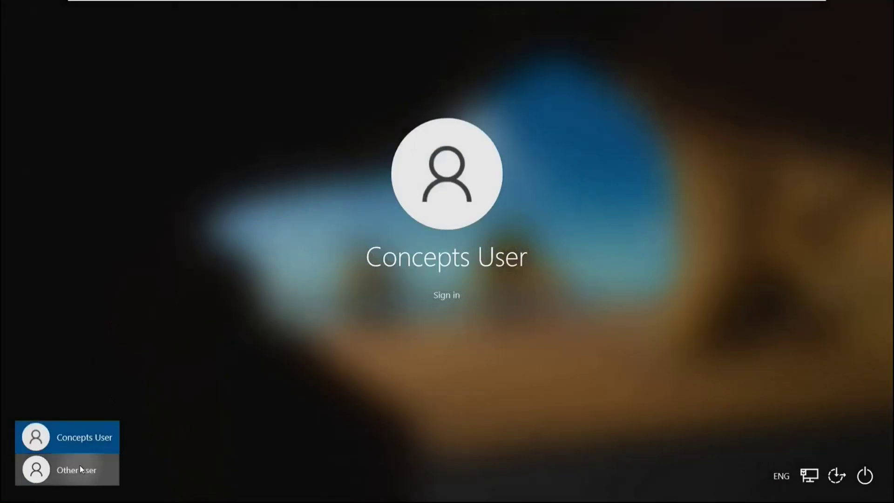
Sign in as Other user with the work account's e-mail and password.
click(80, 465)
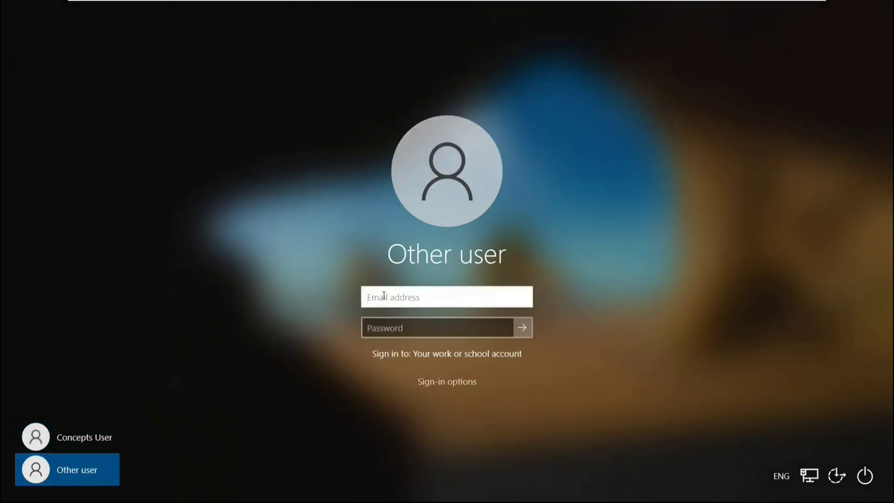
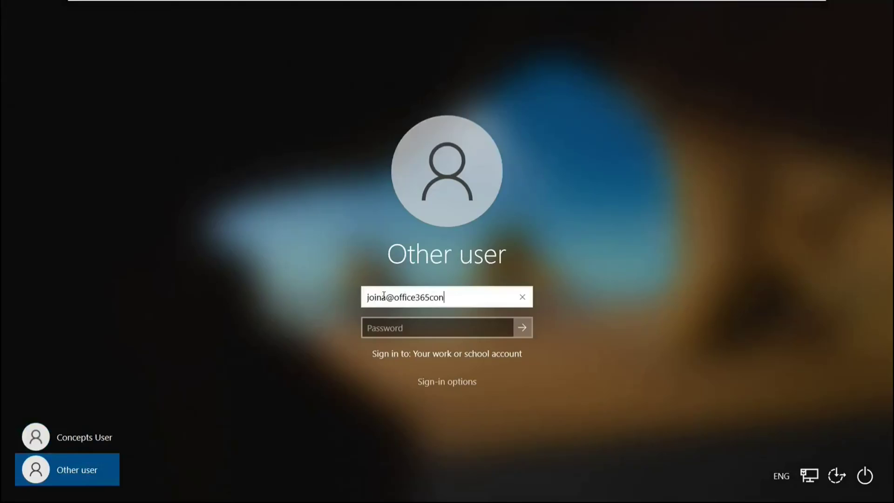
key(Tab)
text(•••••••••)
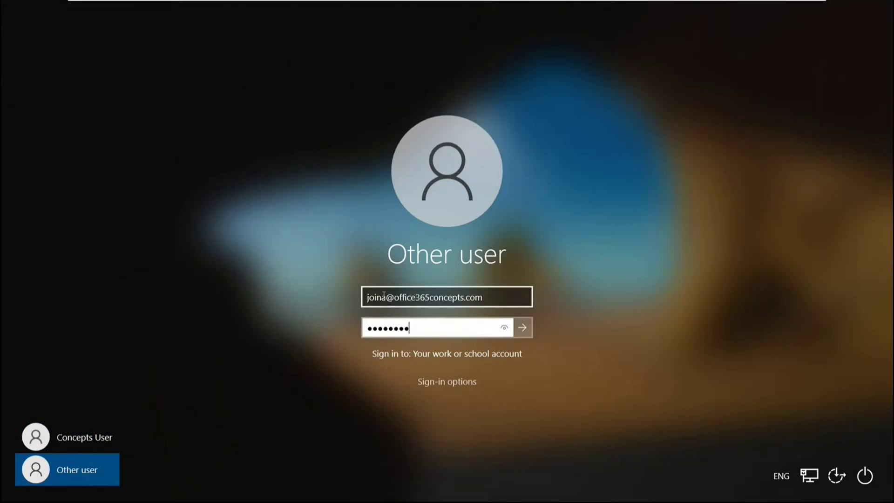
key(Return)
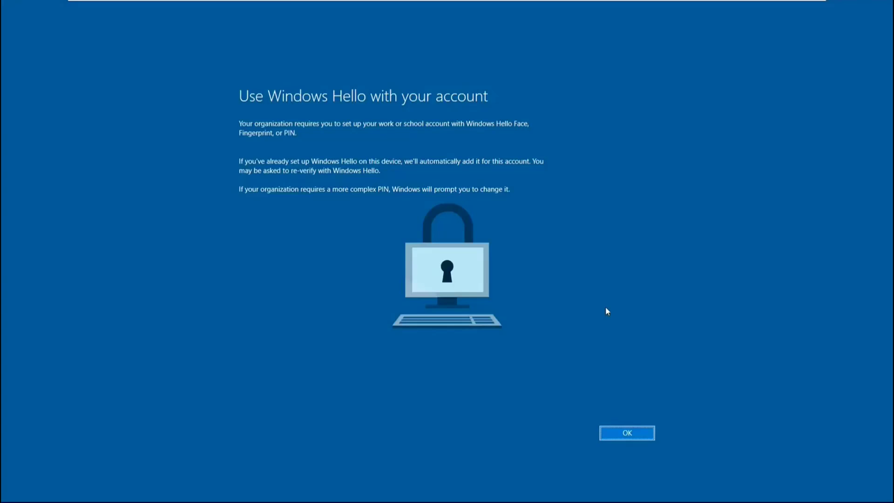
Accept Windows Hello setup and register Microsoft Authenticator by scanning the QR code and approving the notification.
click(626, 435)
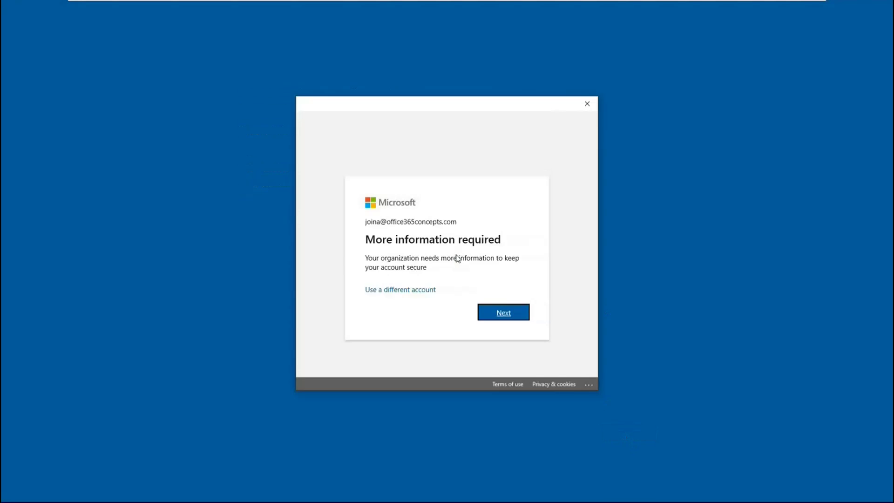
click(505, 314)
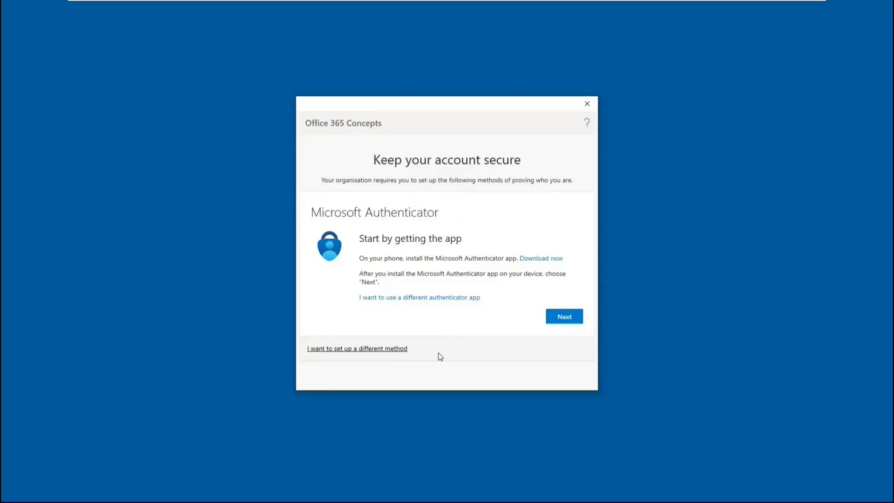
click(570, 320)
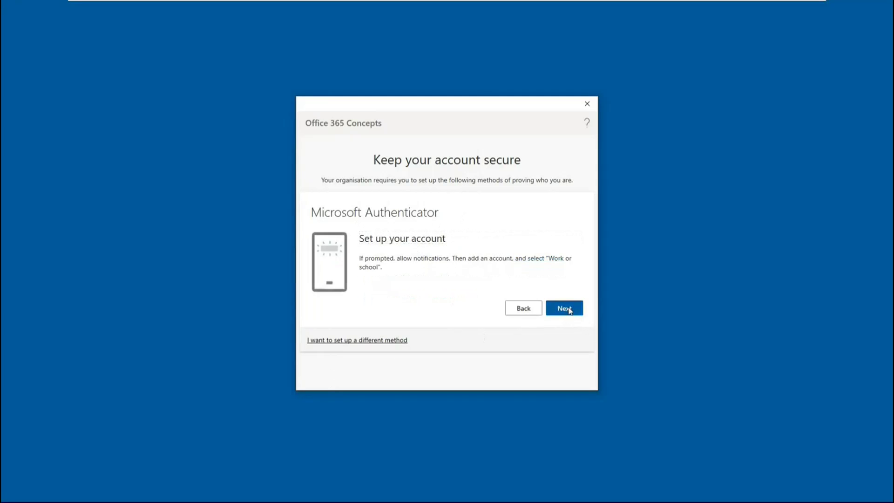
click(569, 310)
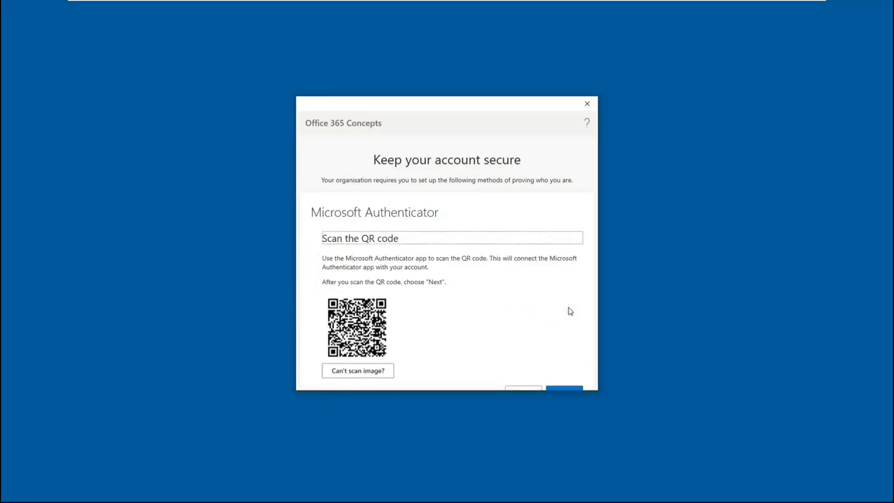
scroll(505, 275, down, 2)
click(555, 324)
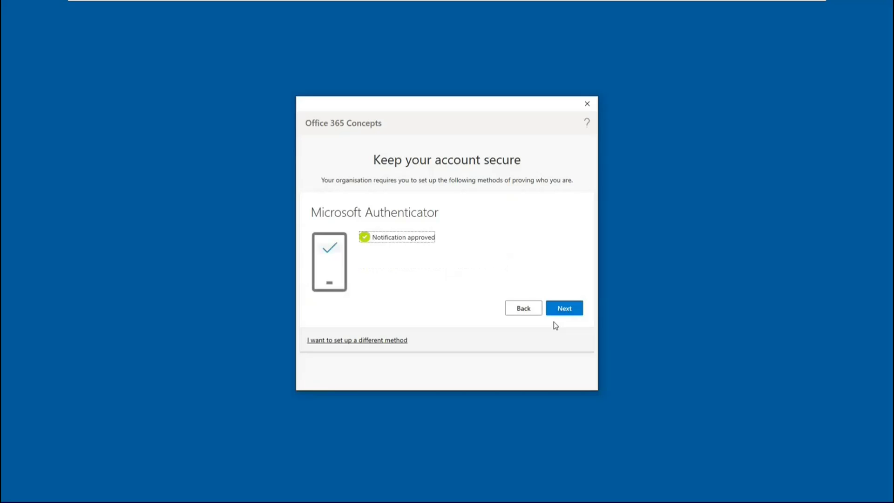
click(564, 309)
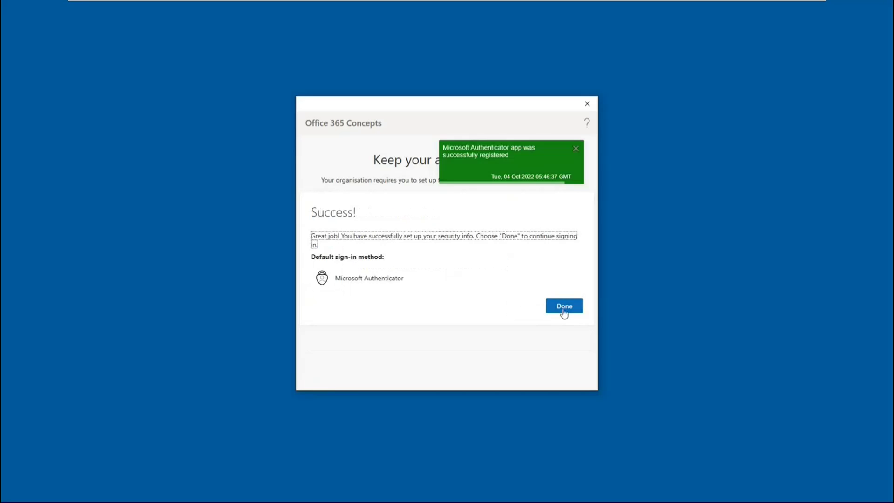
click(564, 309)
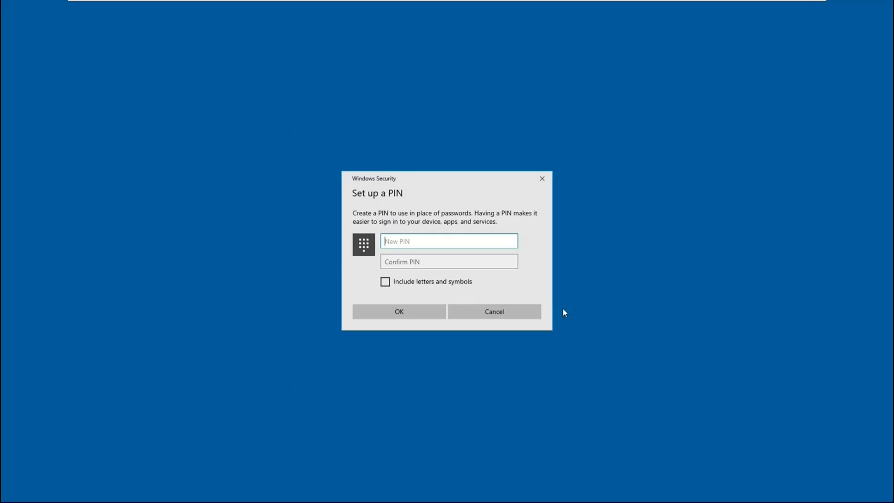
Enter and confirm a new Windows Hello PIN, then acknowledge the All set! screen.
text(1234)
key(Tab)
text(12345678)
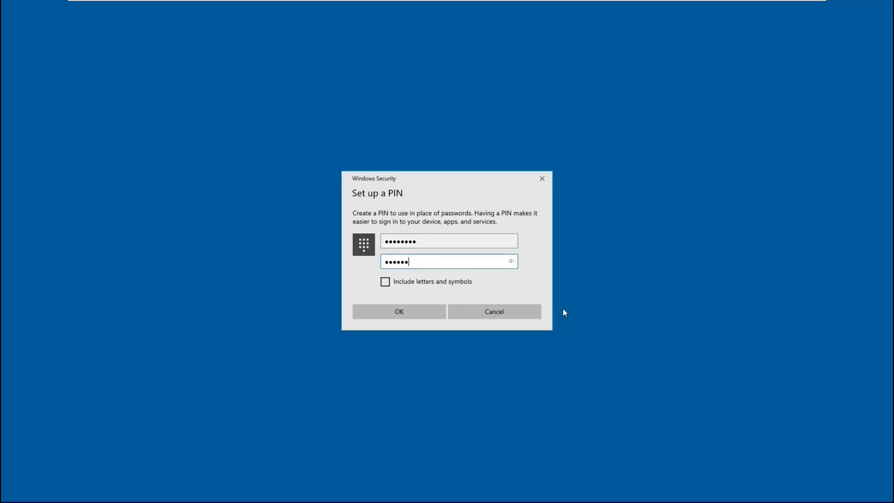
click(436, 309)
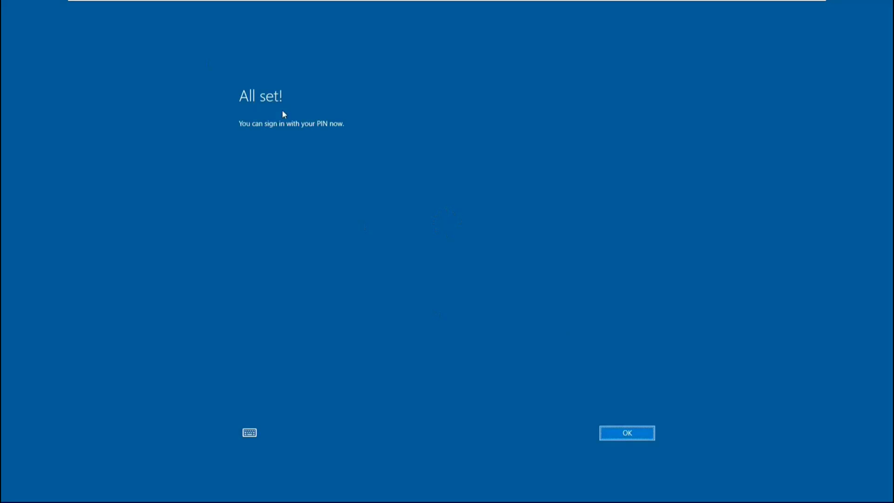
click(640, 437)
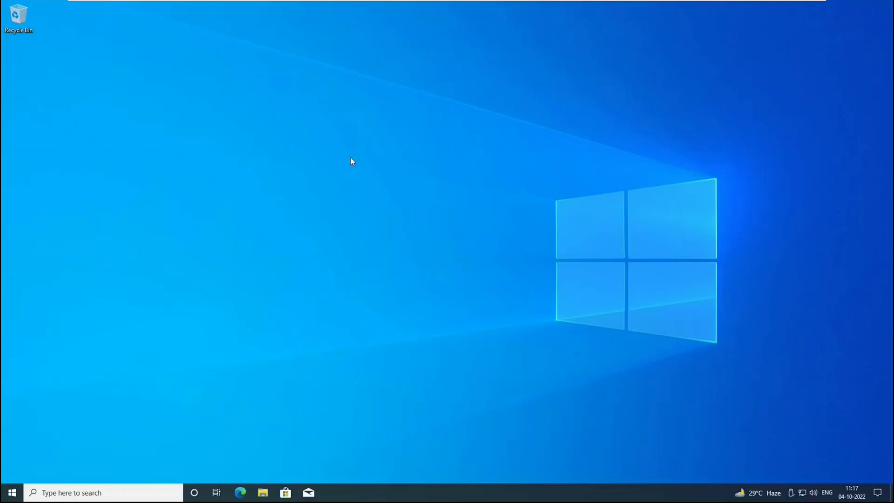
In the host browser, open Office 365 Concepts > Devices > All devices and widen the Name column.
mouse_move(653, 5)
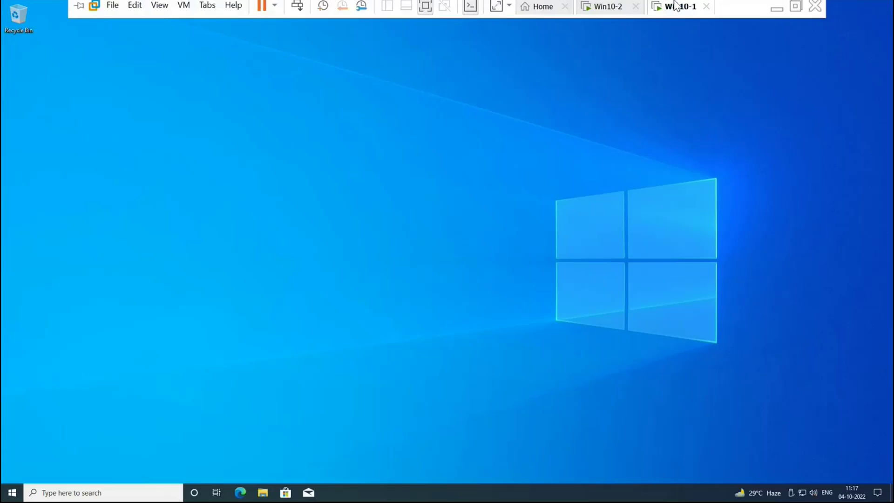
click(777, 13)
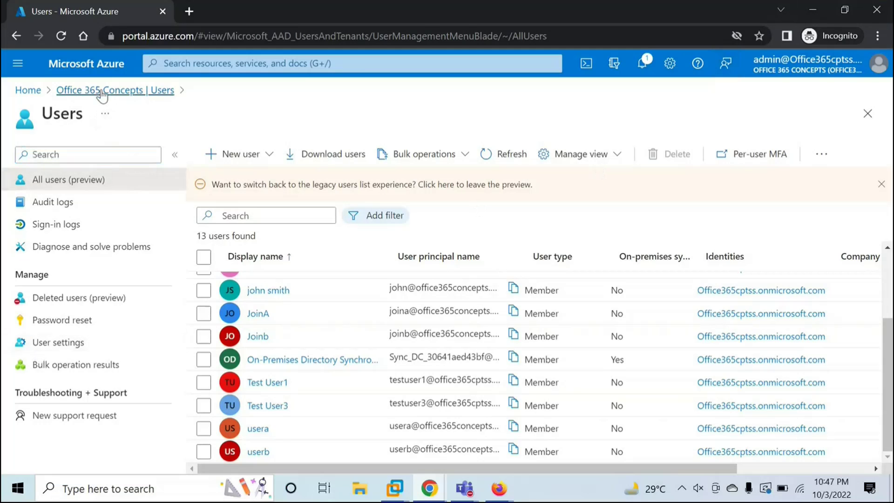
click(102, 91)
scroll(55, 345, down, 3)
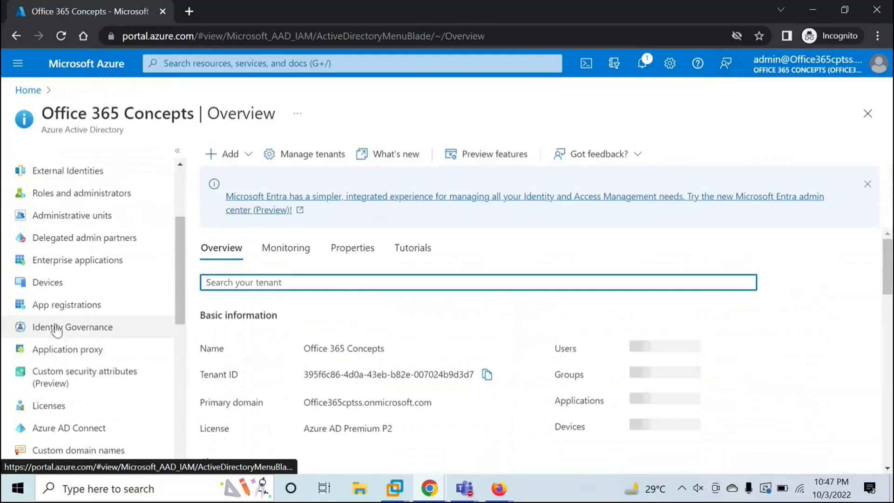
click(47, 283)
click(70, 192)
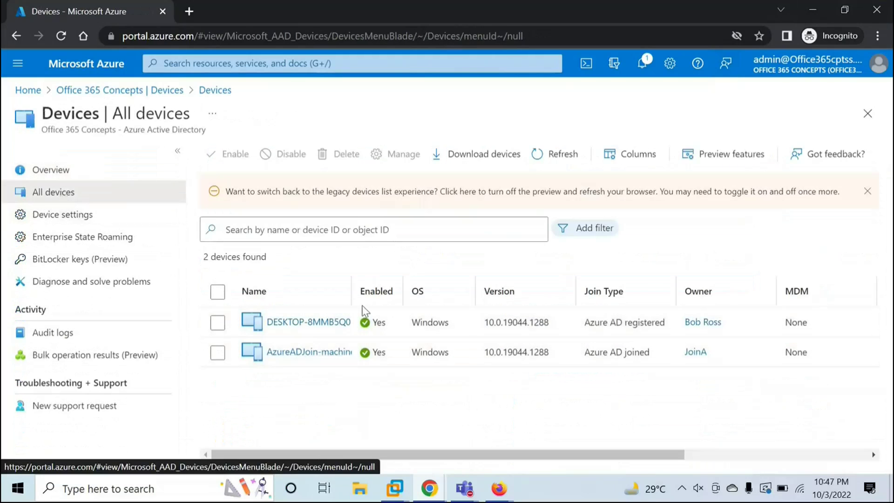
drag(352, 292, 403, 292)
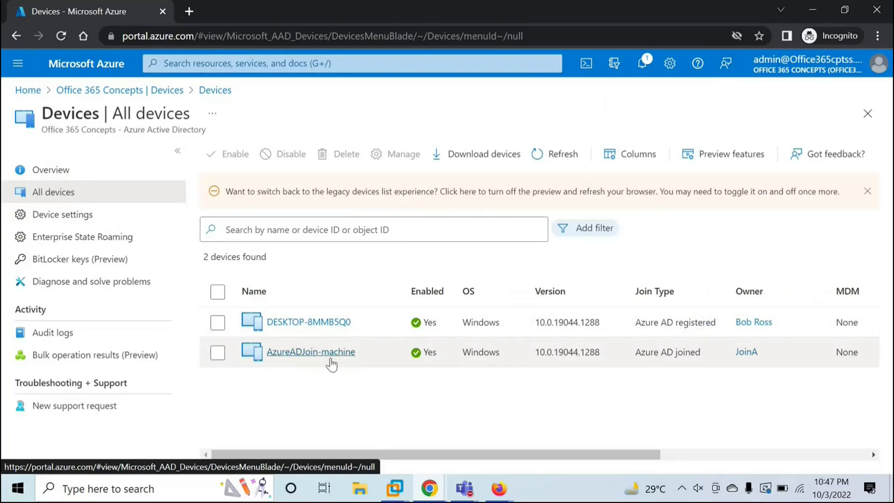
drag(539, 455, 605, 455)
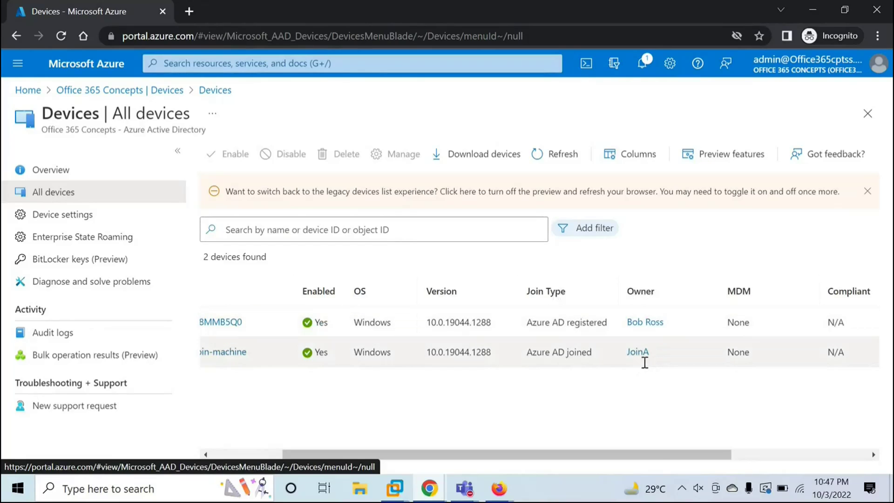
drag(656, 451, 382, 468)
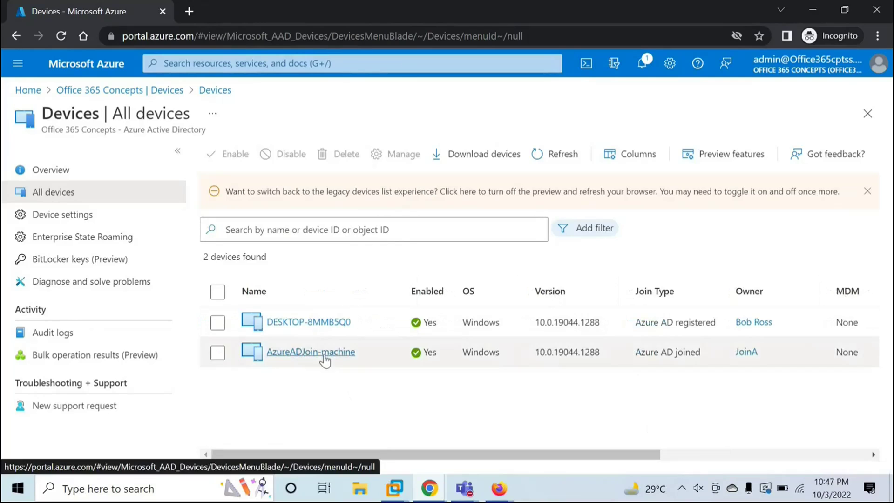
Open AzureADJoin-machine and check Version 10.0.19044.1288 and Join Type Azure AD joined.
click(324, 355)
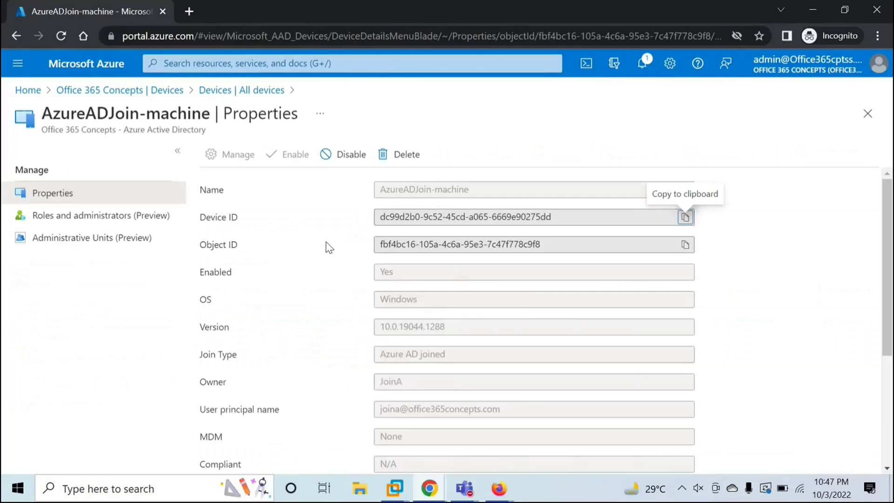
scroll(365, 254, down, 2)
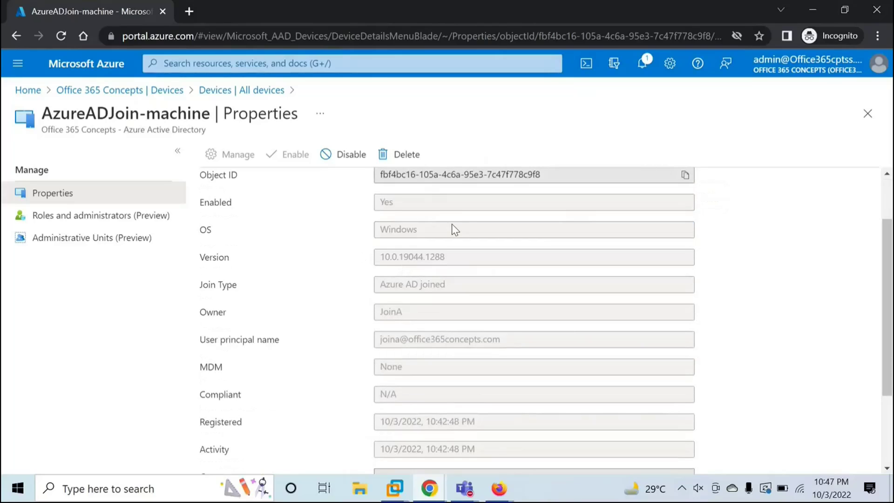
drag(455, 228, 379, 229)
drag(381, 264, 461, 258)
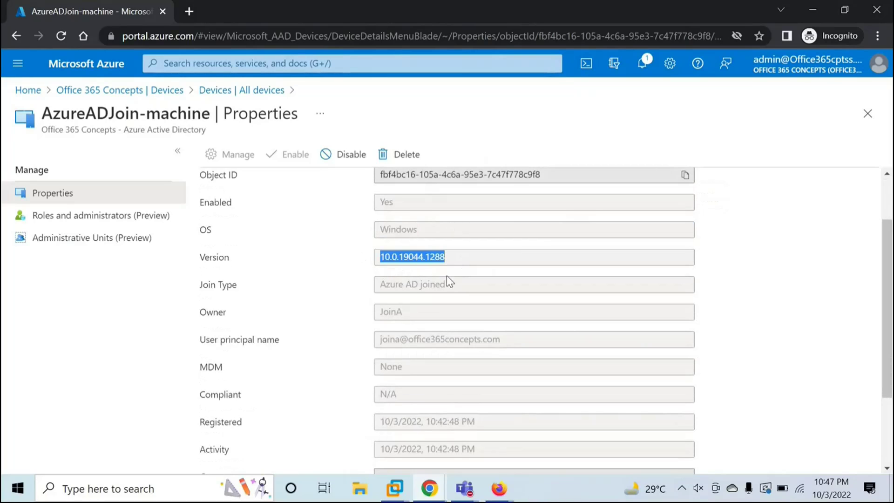
drag(388, 285, 414, 308)
click(384, 313)
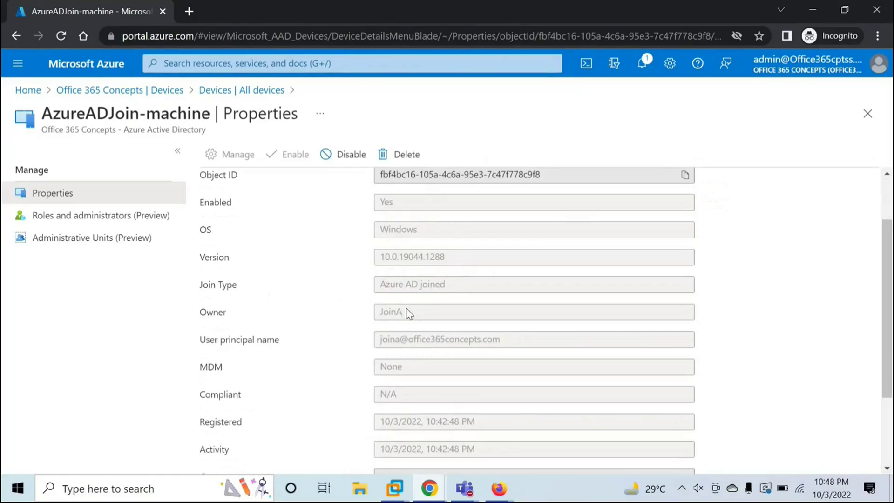
scroll(407, 313, down, 2)
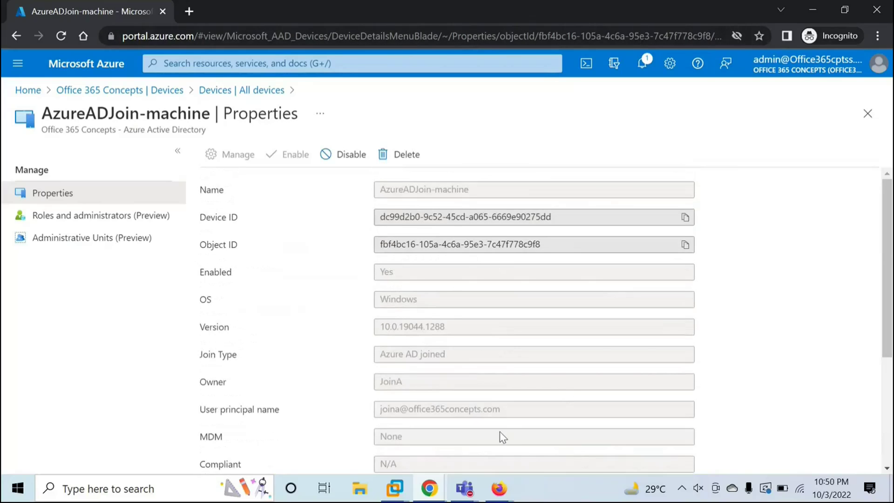
In the Win10-1 VM, launch Command Prompt from Run and enter dsregcmd /status.
mouse_move(395, 488)
click(501, 405)
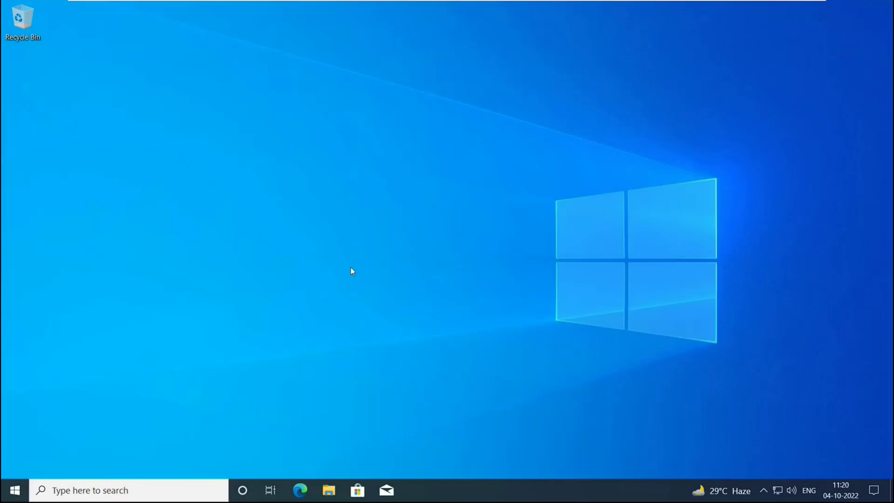
key(super+r)
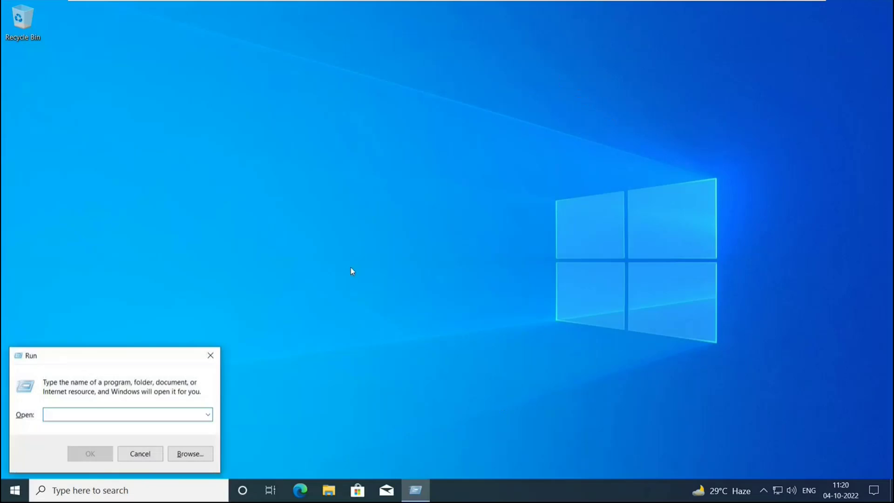
text(cmd)
key(Return)
text(des)
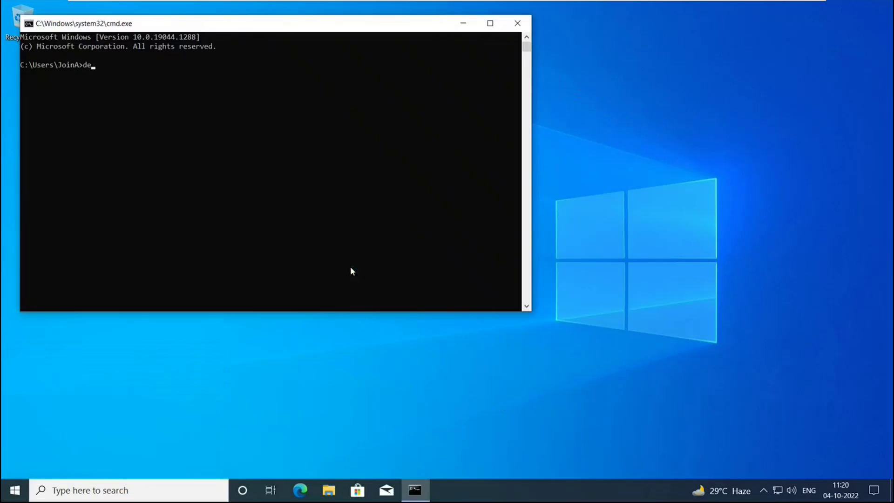
key(BackSpace)
key(BackSpace)
key(BackSpace)
text(dsregcmd /status)
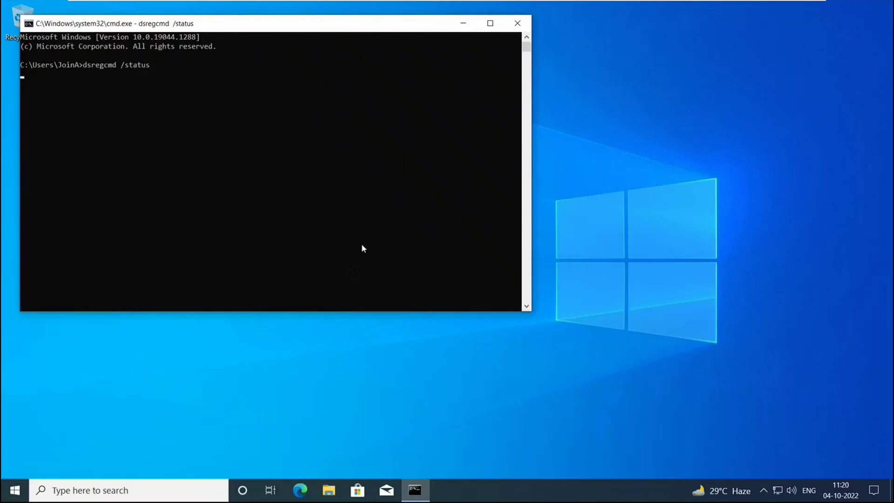
Maximize the console and highlight the AzureAdJoined : YES and AzureAdPrt : YES lines.
click(490, 23)
scroll(402, 278, up, 2)
scroll(396, 224, up, 20)
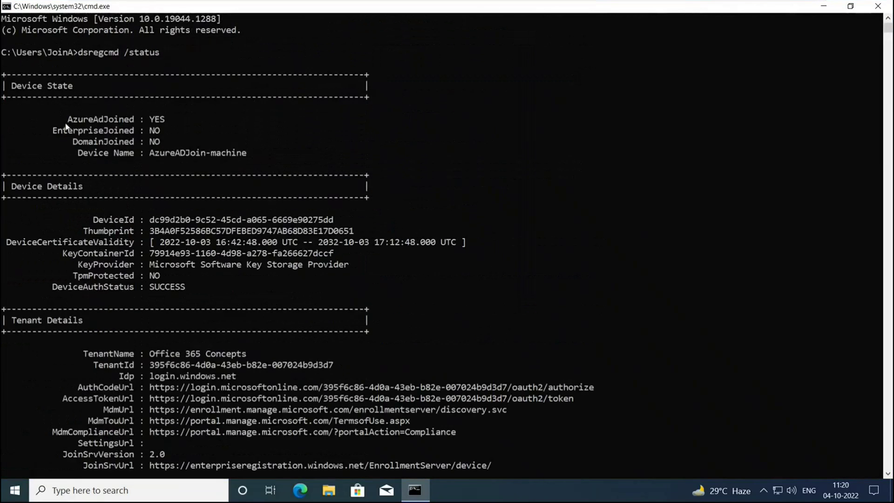
drag(63, 120, 178, 123)
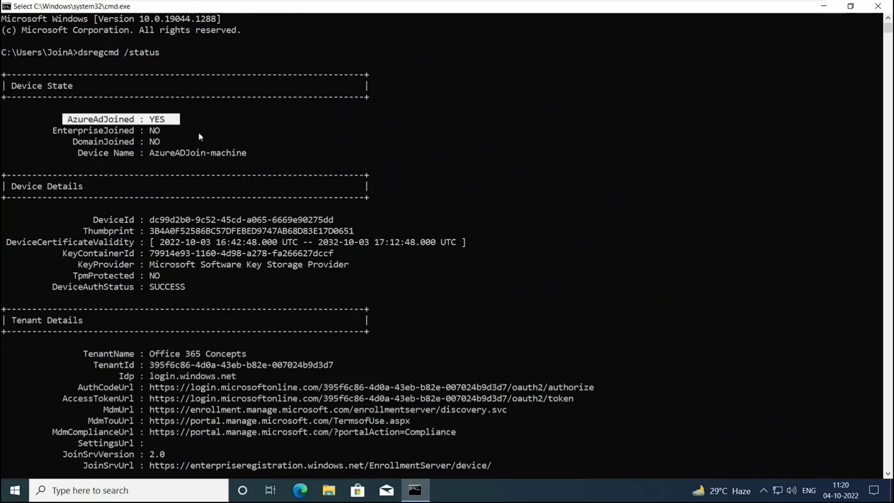
scroll(260, 209, down, 11)
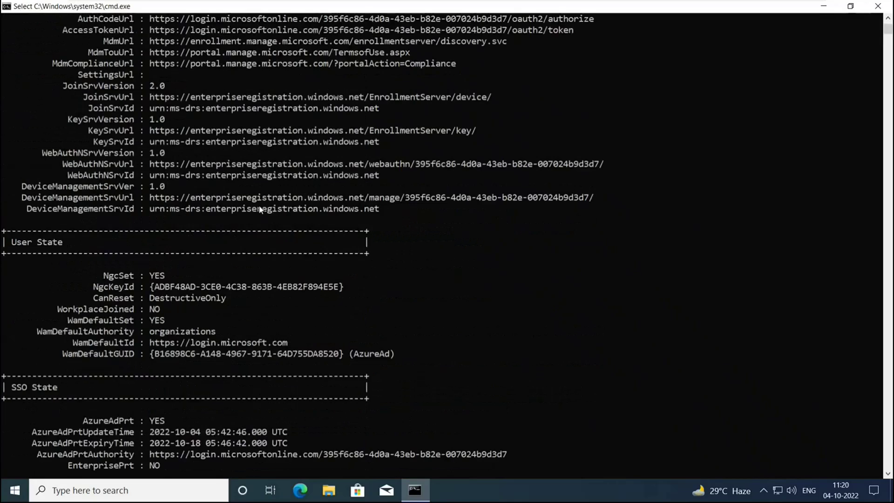
scroll(260, 210, down, 5)
drag(79, 253, 173, 253)
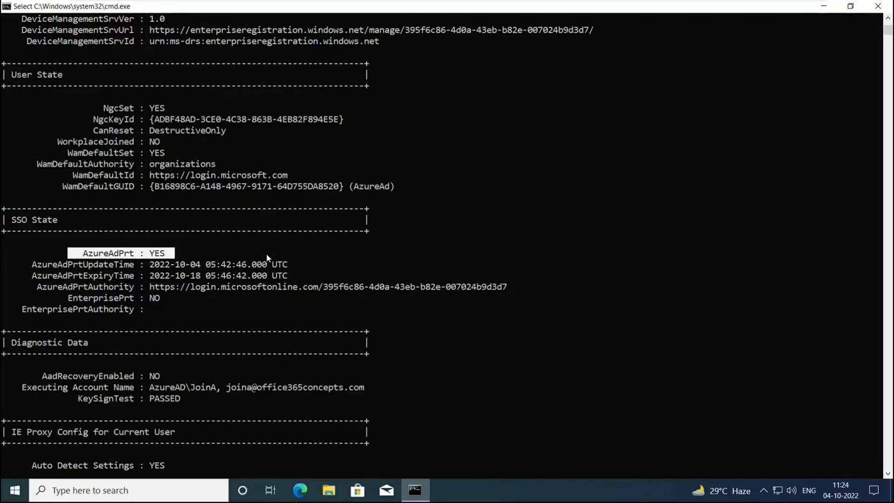
Load portal.office.com in Edge, advance past the tour card, then minimize the browser.
click(356, 286)
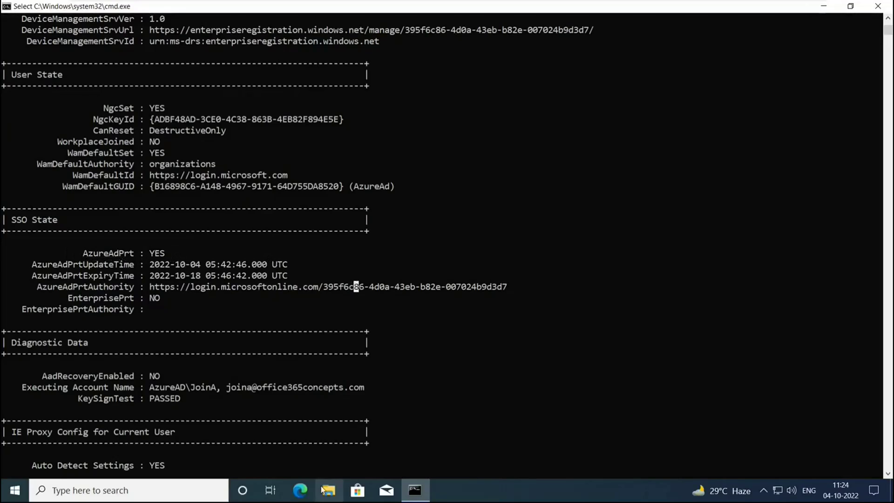
key(super+1)
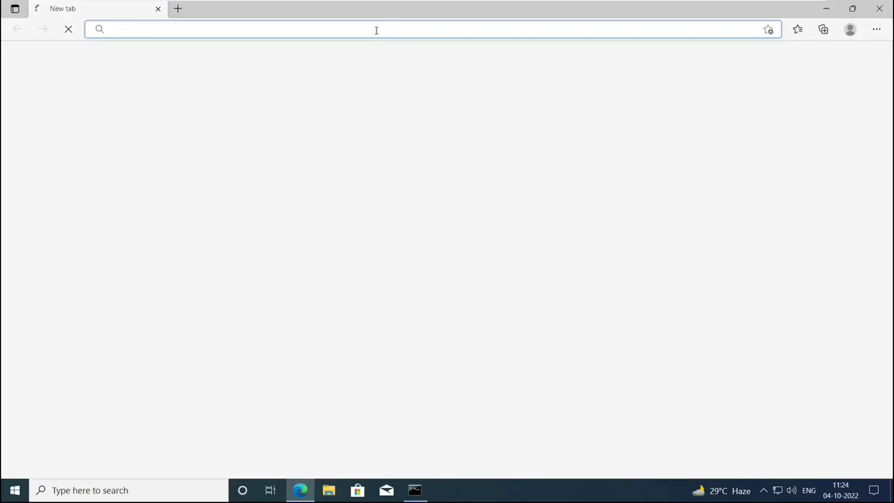
text(portal.office.)
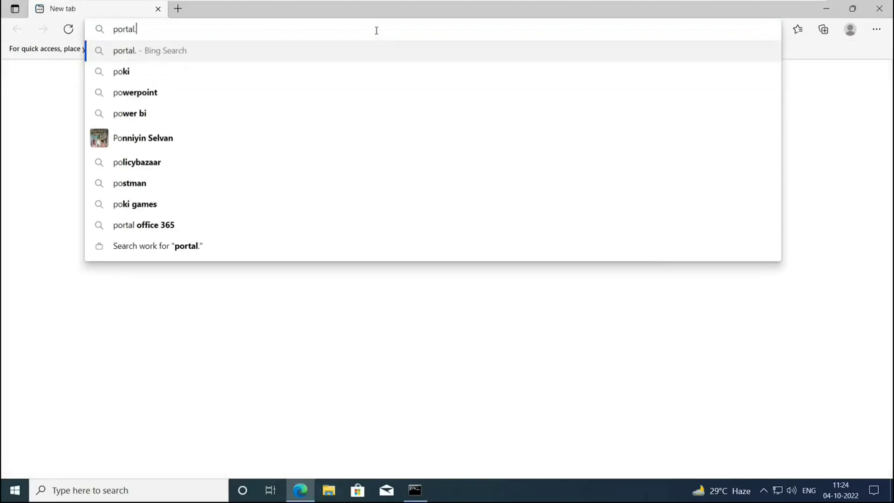
text(com)
key(Return)
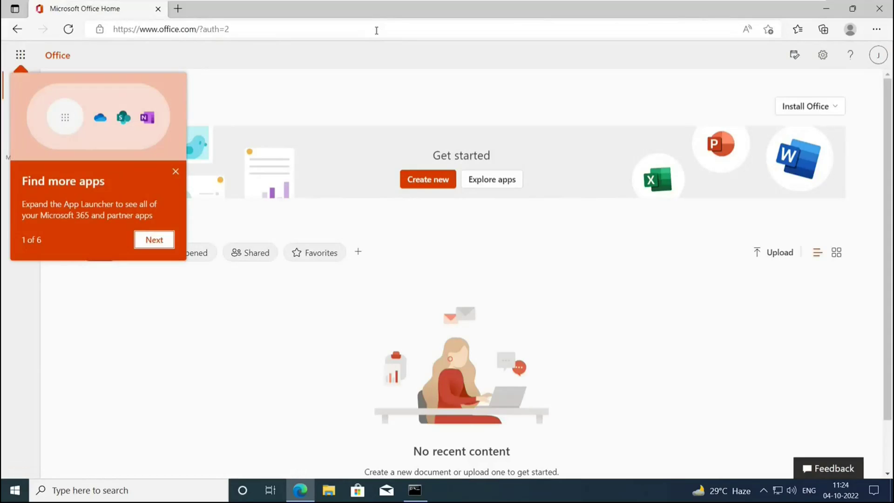
key(Return)
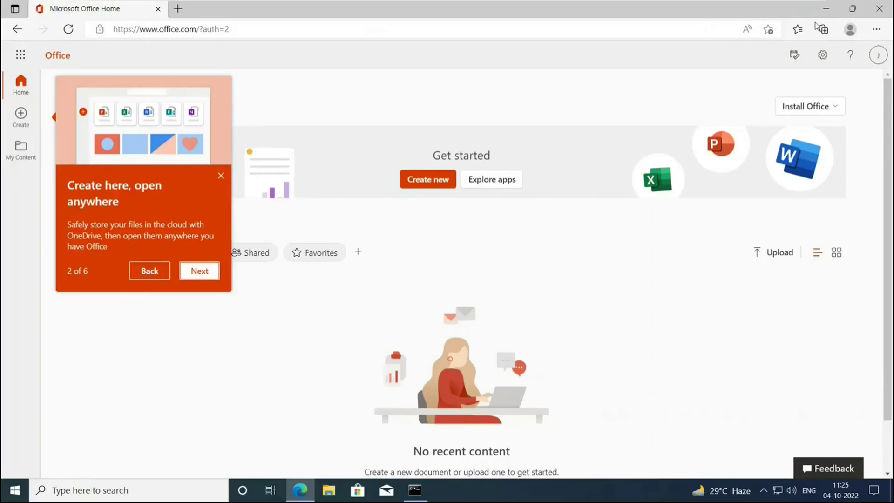
click(833, 14)
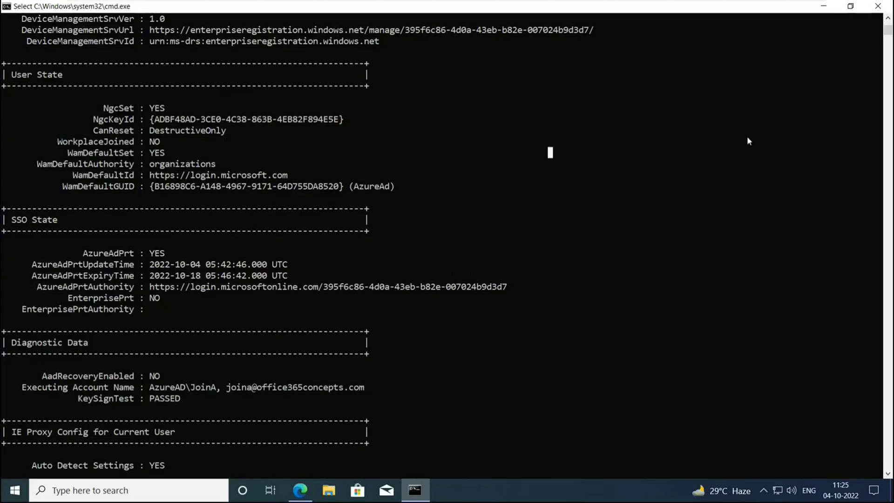
Launch Microsoft Management Console with mmc from the Run box, approving the UAC prompt.
click(826, 6)
key(super+r)
text(mmc)
key(Return)
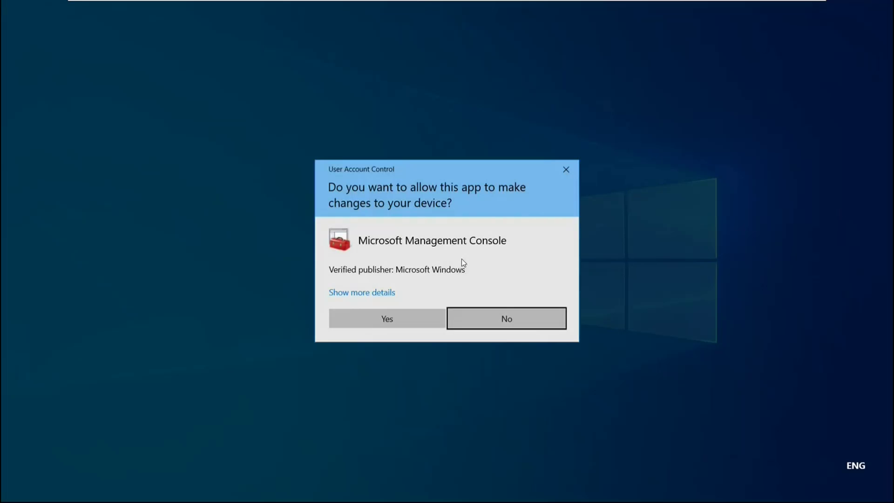
click(422, 316)
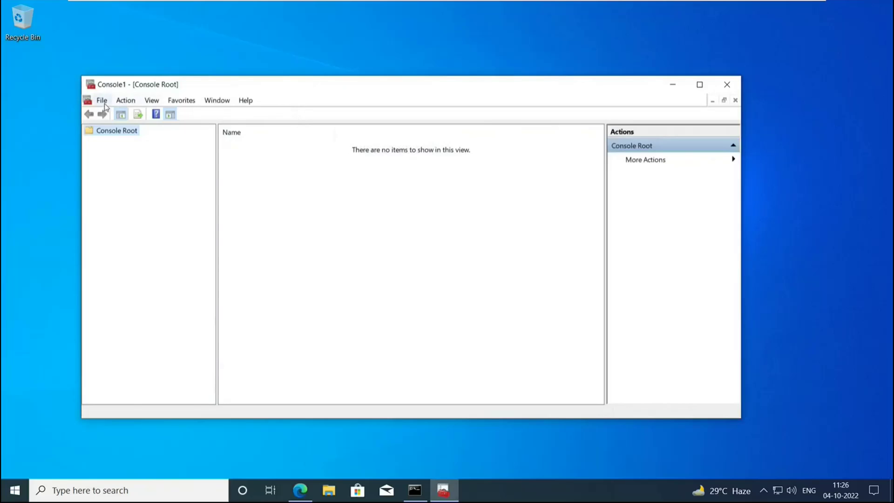
Add the Certificates snap-in for the Computer account on the local computer.
click(102, 101)
click(152, 176)
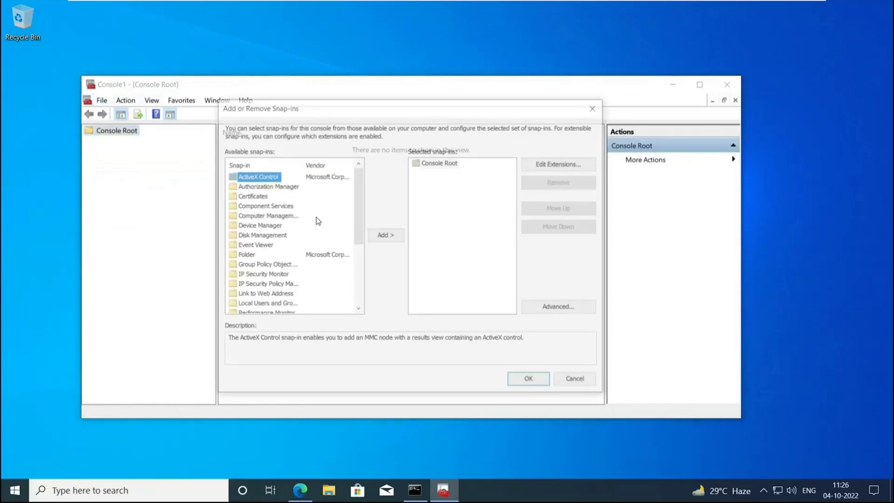
click(261, 198)
click(375, 236)
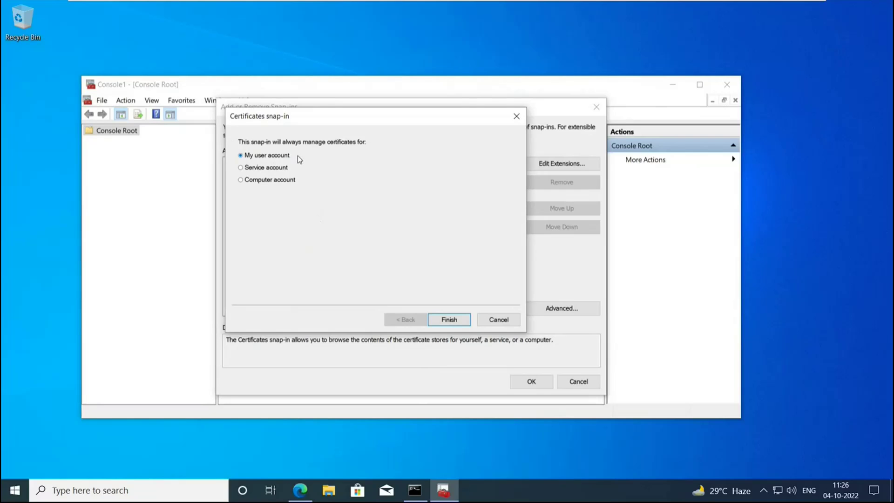
click(240, 180)
click(447, 319)
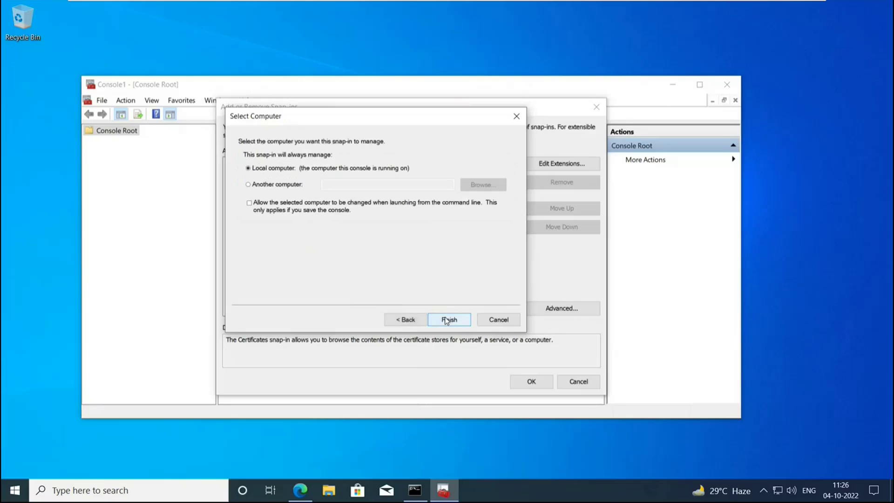
click(448, 319)
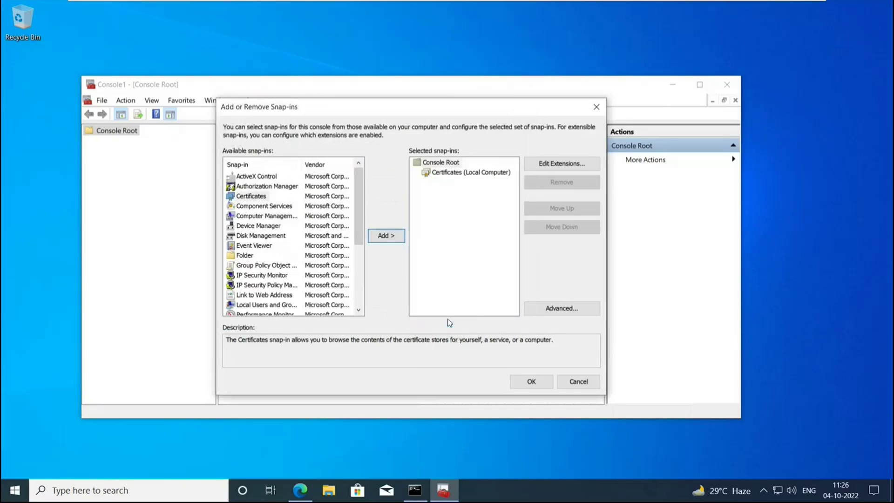
click(531, 383)
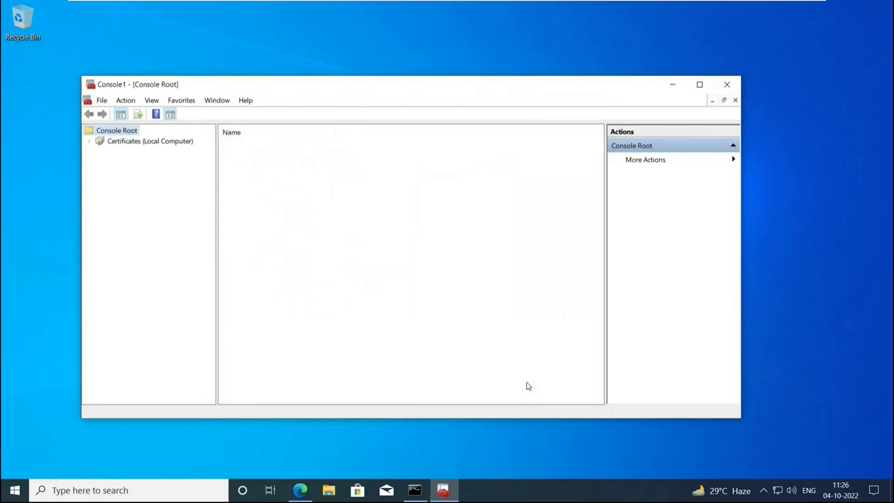
Open the MS-Organization-Access certificate from Local Computer > Personal > Certificates.
click(89, 141)
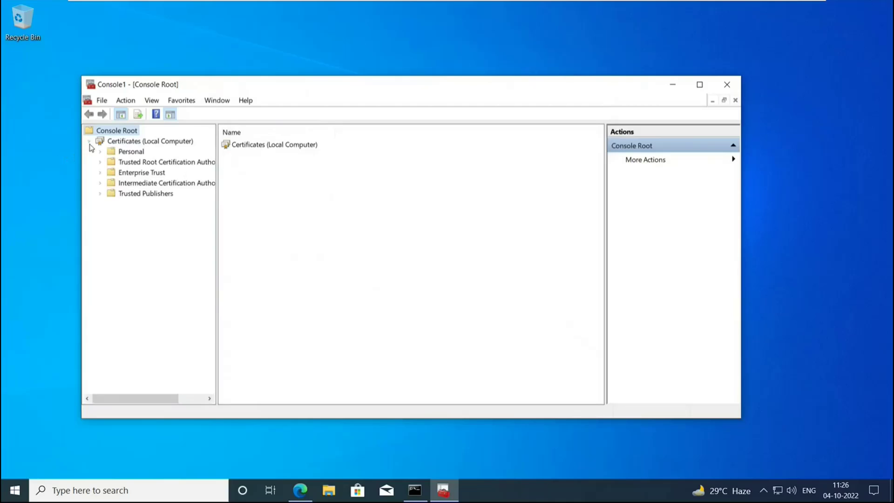
click(100, 152)
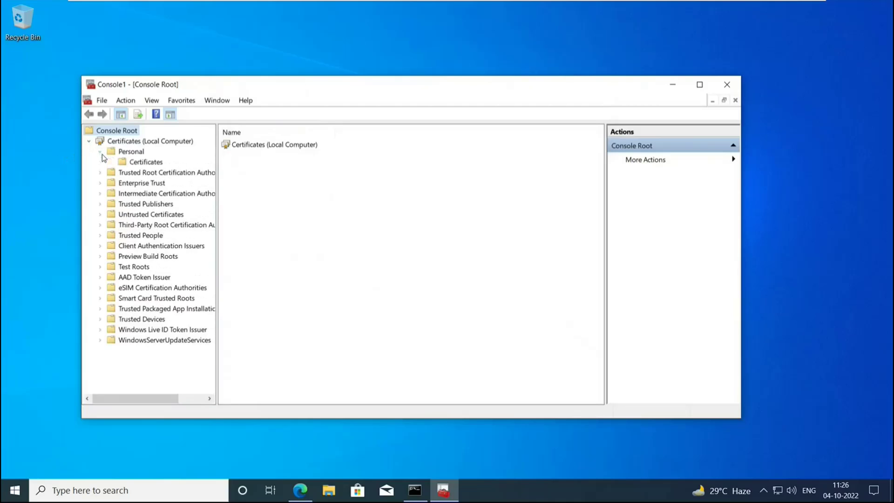
click(146, 162)
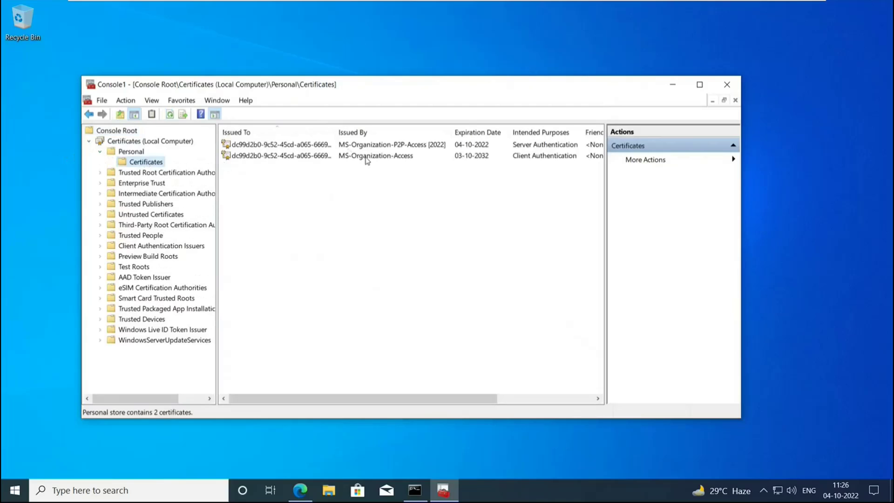
double_click(367, 161)
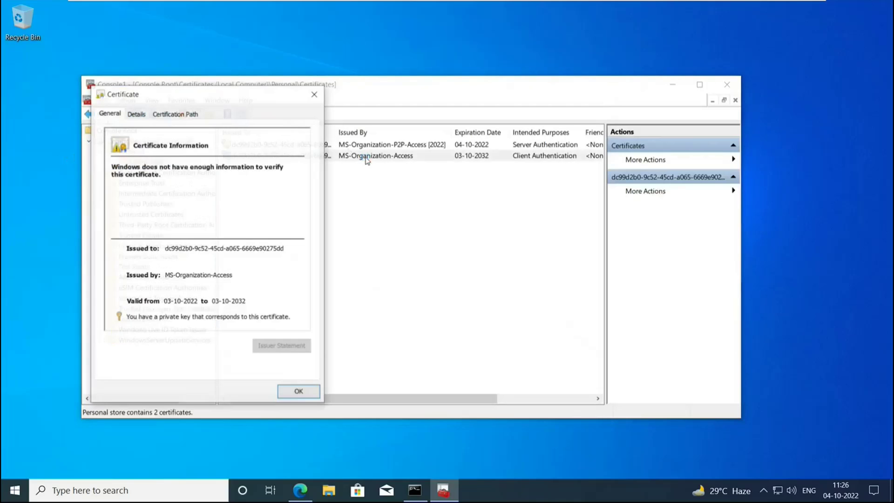
Center the certificate dialog and minimize the VM to show the Azure portal.
drag(268, 98, 427, 103)
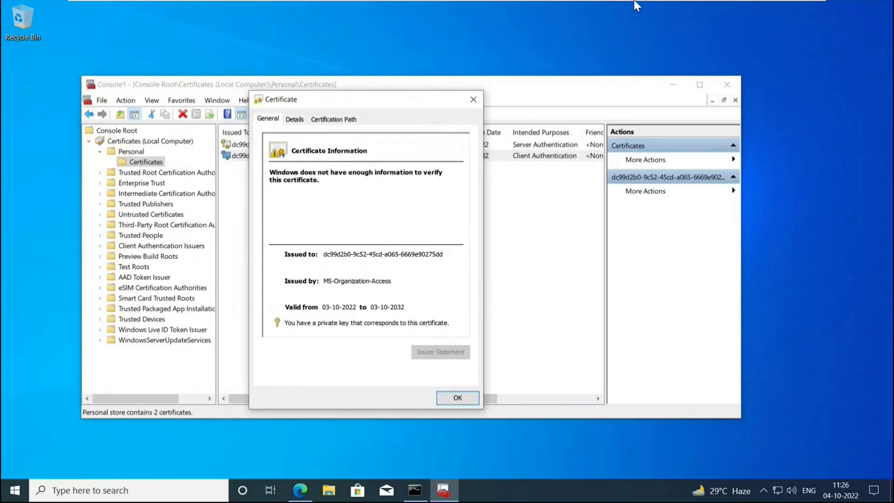
mouse_move(638, 2)
click(780, 7)
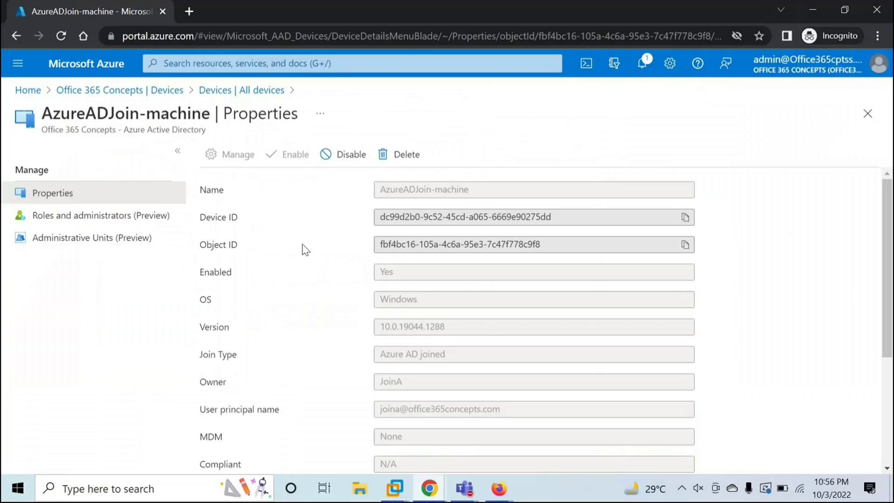
Highlight the AzureADJoin-machine Device ID, then return to the VM's Certificate dialog.
triple_click(237, 218)
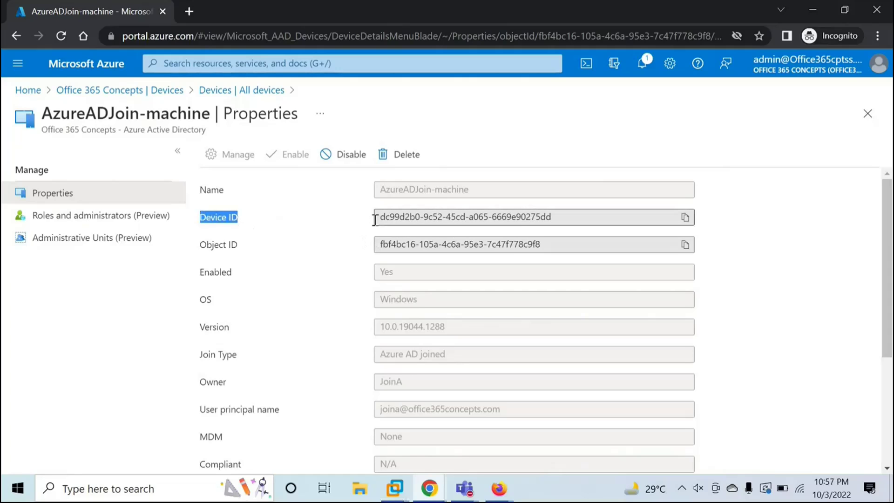
drag(378, 218, 405, 218)
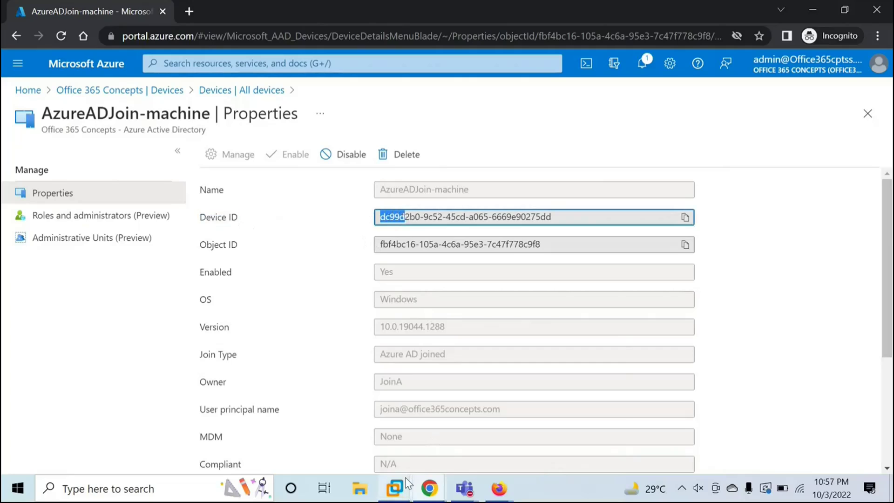
mouse_move(405, 477)
click(494, 392)
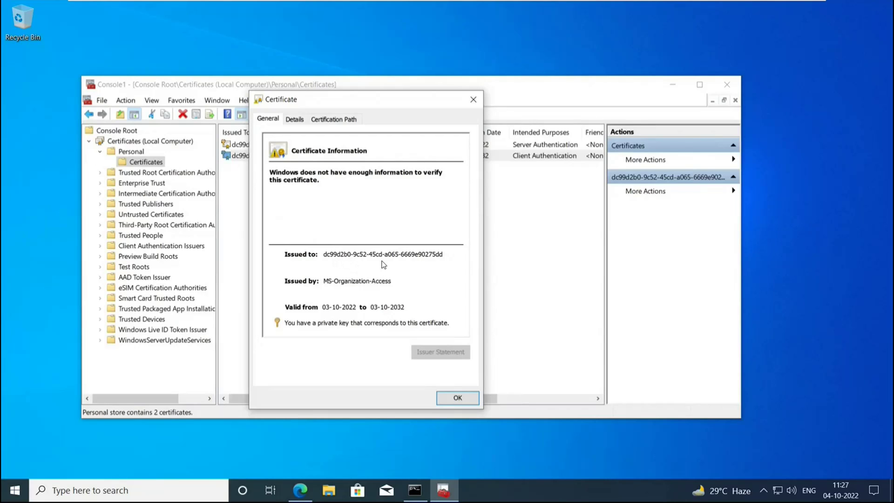
Close the Certificate dialog and the MMC console without saving console settings.
click(443, 395)
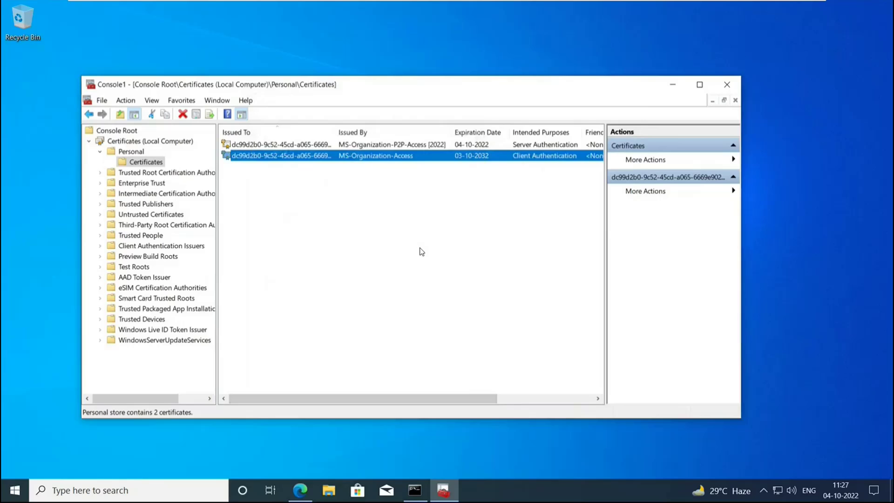
click(421, 252)
click(727, 84)
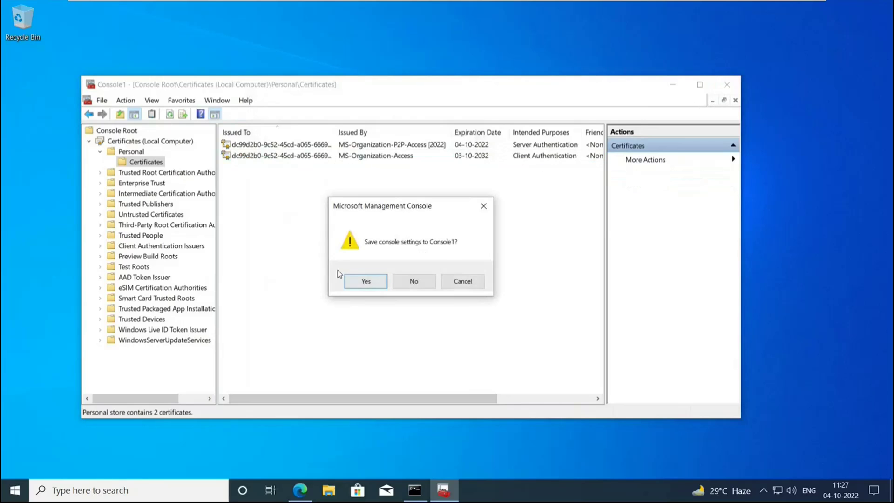
click(413, 281)
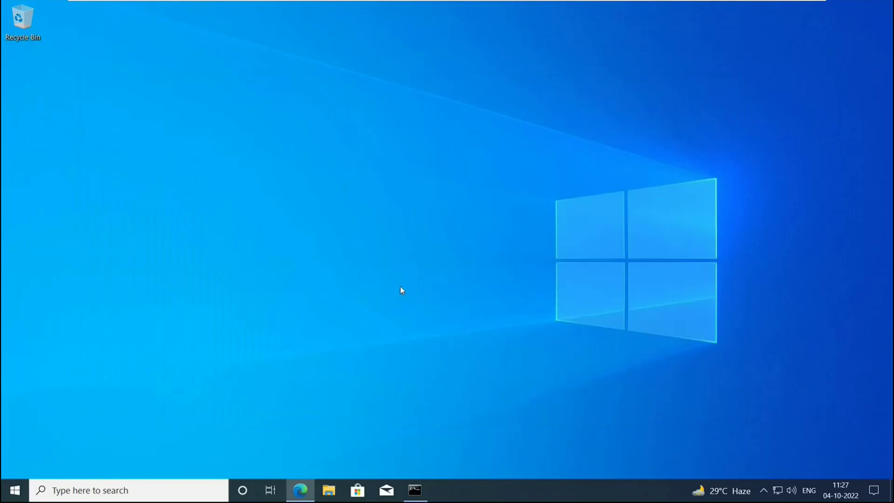
Launch Event Viewer with eventvwr and widen its log tree pane.
key(super+r)
text(event)
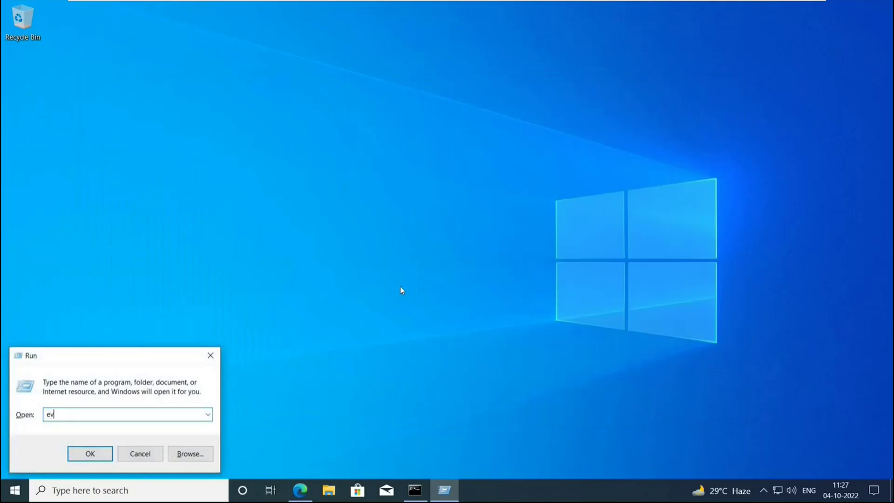
text(vwr)
key(Return)
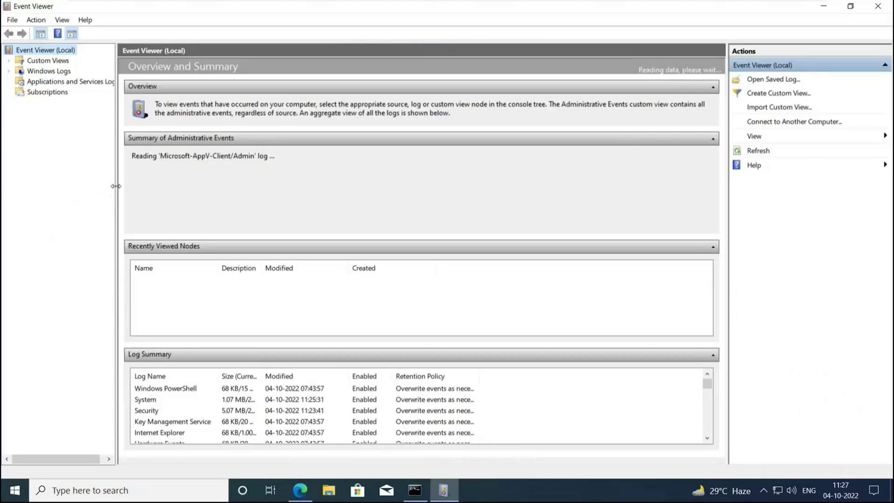
drag(116, 191, 192, 194)
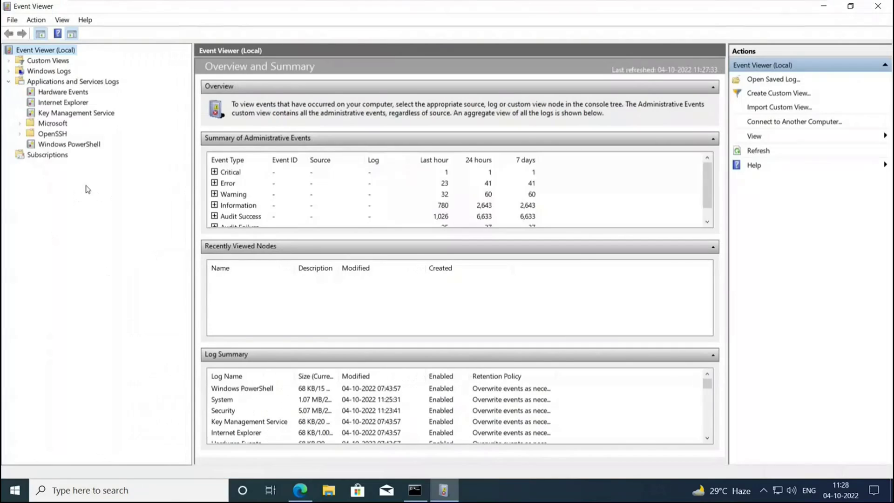
Navigate Microsoft > Windows to User Device Registration and open its Admin log.
click(20, 125)
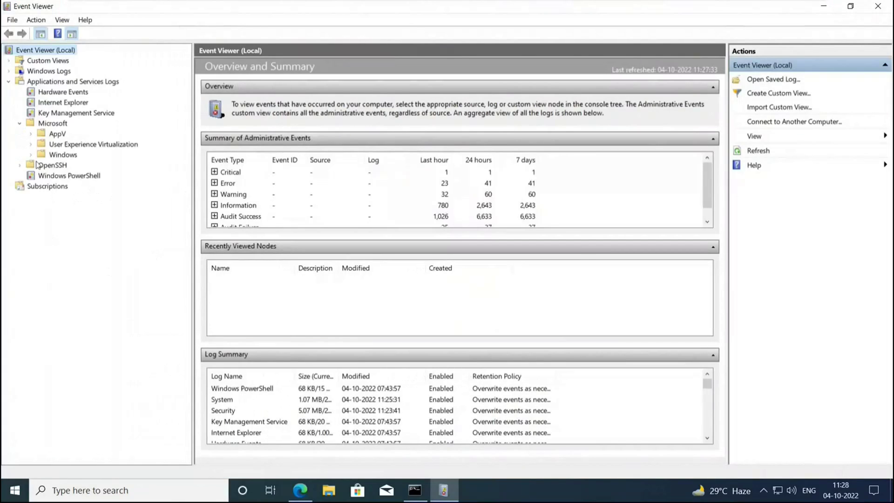
click(77, 231)
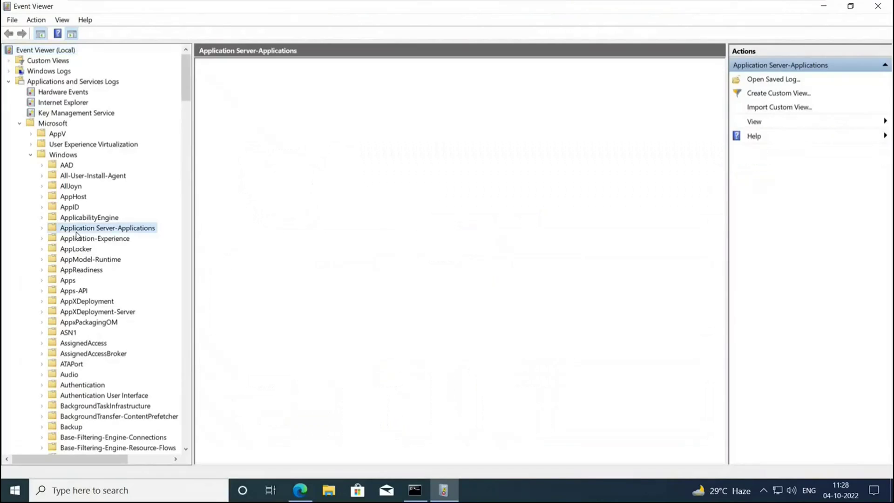
text(uac)
scroll(97, 351, down, 4)
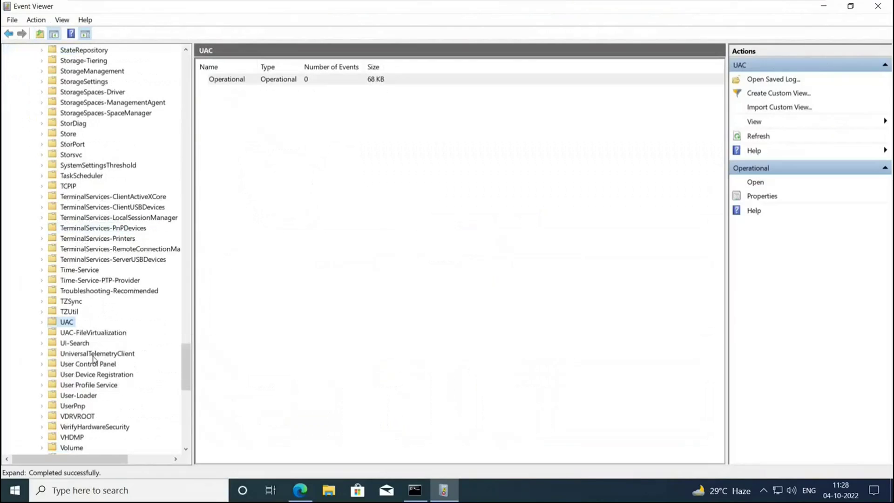
click(87, 375)
click(41, 374)
click(70, 385)
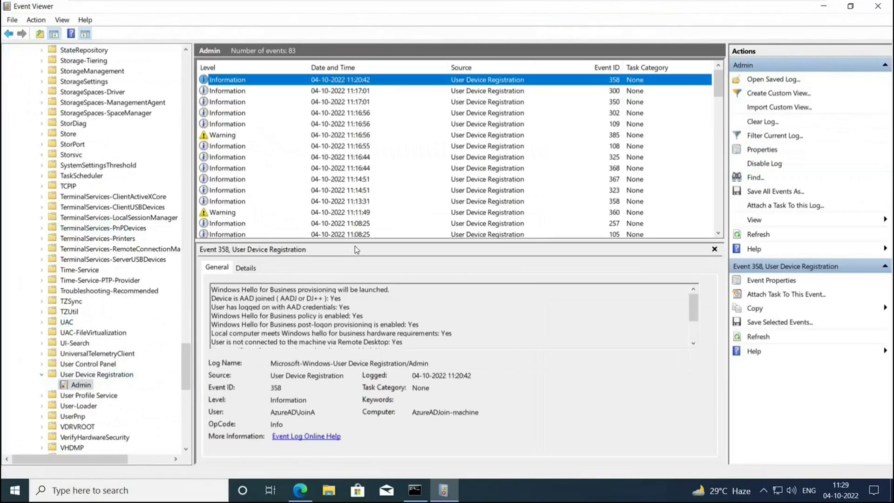
Read event 358, highlighting its AAD joined and Windows Hello for Business policy lines.
click(246, 147)
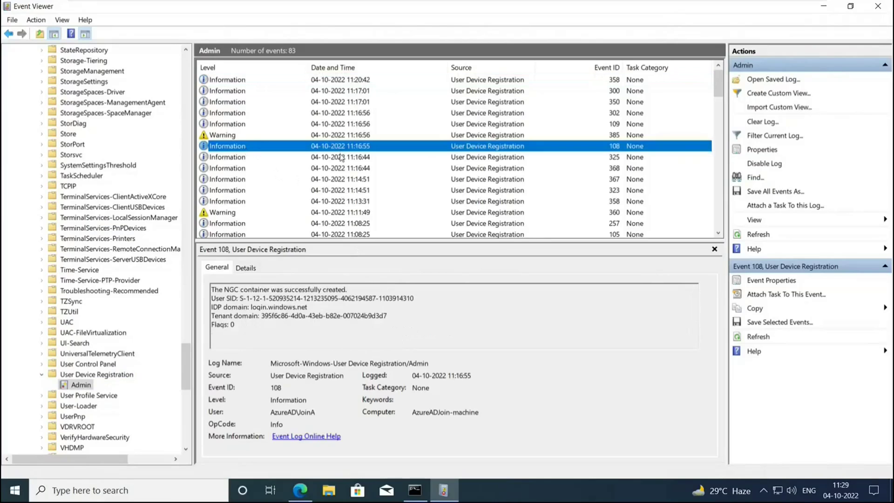
click(241, 209)
click(240, 205)
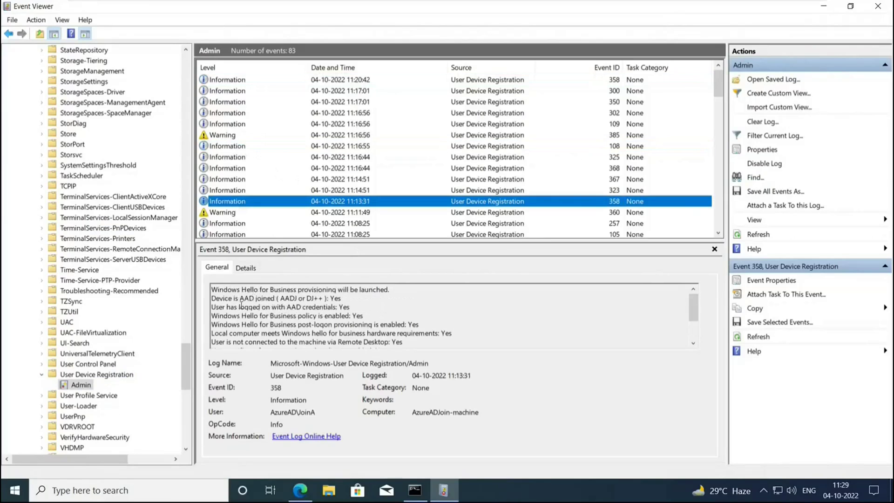
drag(212, 299, 282, 309)
drag(212, 316, 368, 315)
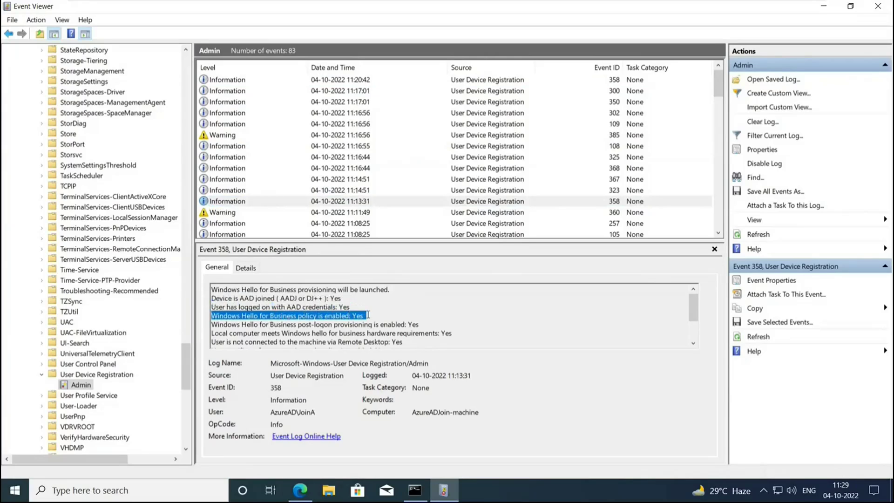
Step through the Admin events 108 and 302 back to 358, then close Event Viewer.
click(318, 188)
click(318, 179)
click(318, 168)
click(318, 157)
click(319, 146)
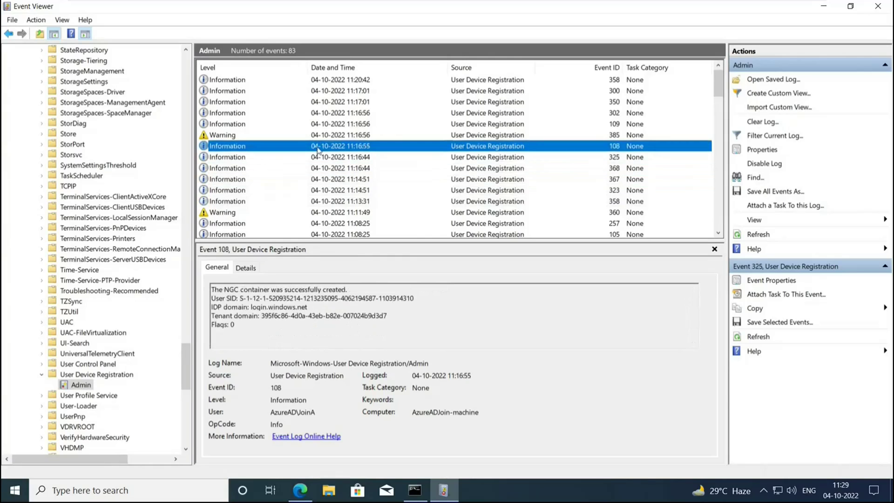
click(318, 134)
click(319, 123)
click(319, 113)
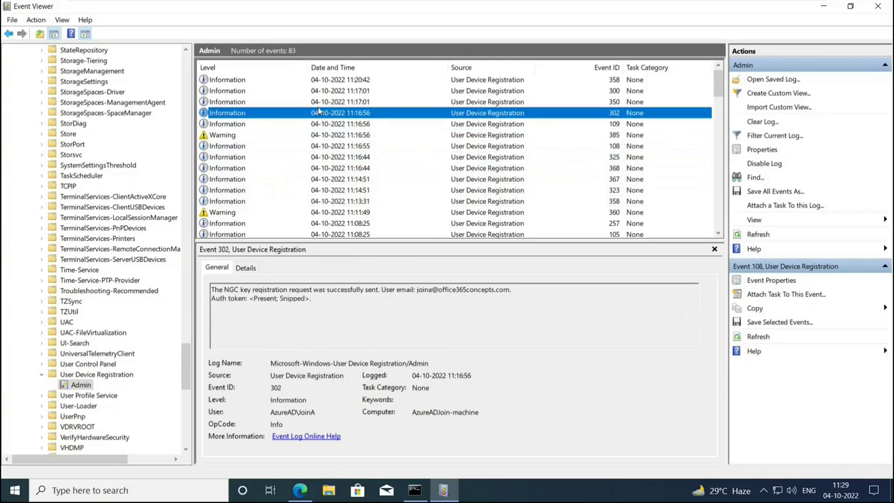
click(319, 102)
click(319, 91)
click(319, 80)
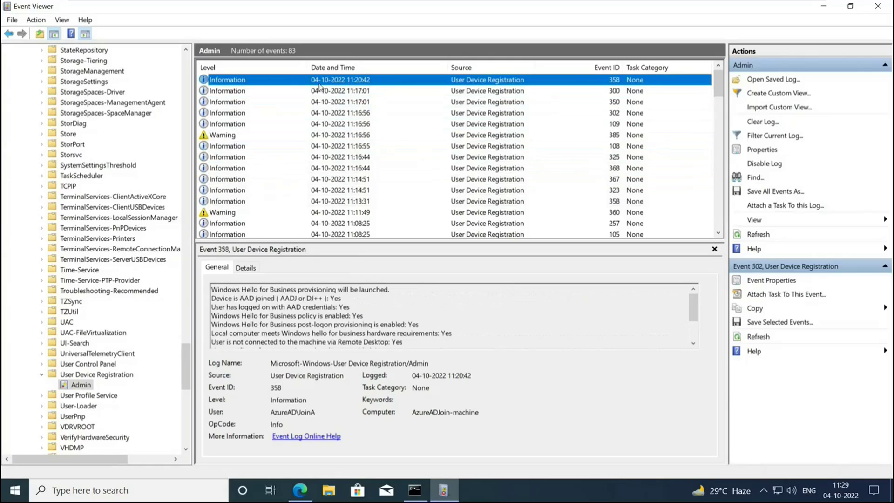
click(878, 6)
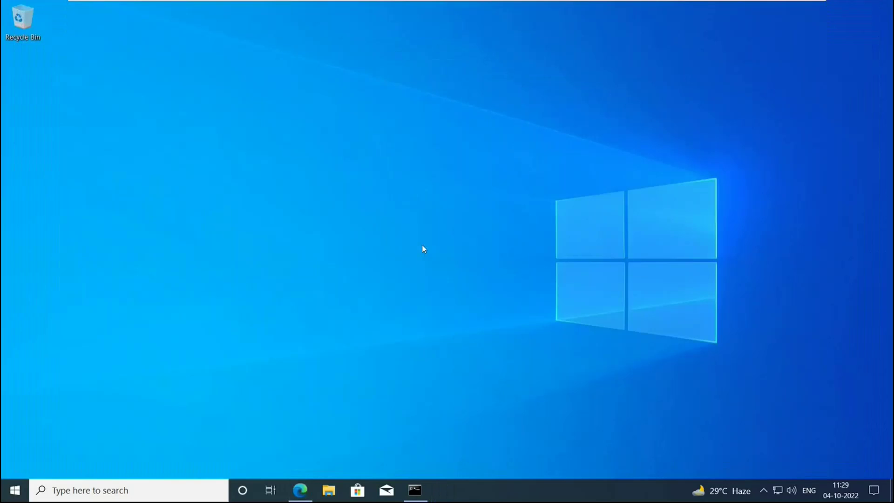
Switch to the Win10-2 virtual machine tab on the VMware toolbar.
click(614, 10)
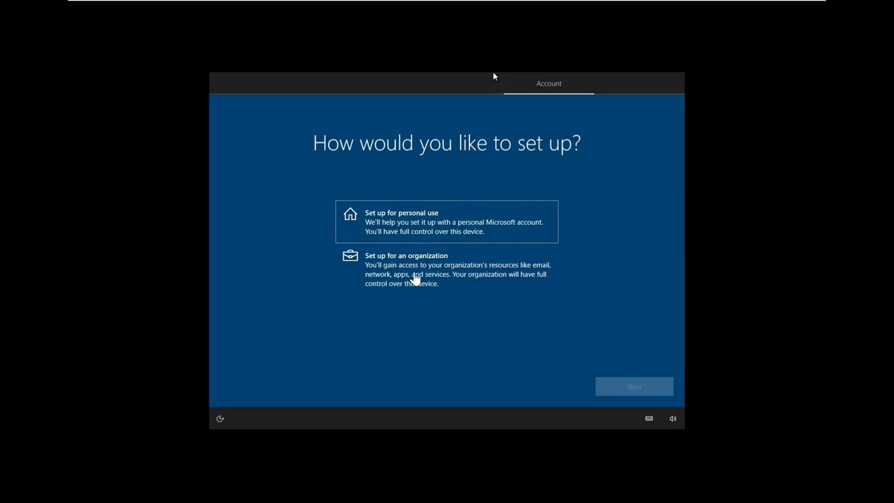
Choose 'Set up for an organization' on Win10-2 and continue to the sign-in page.
click(416, 278)
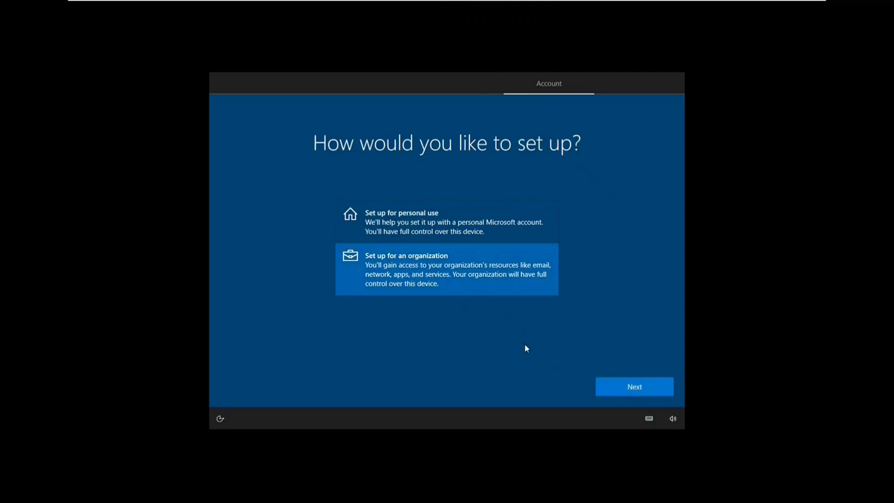
click(611, 390)
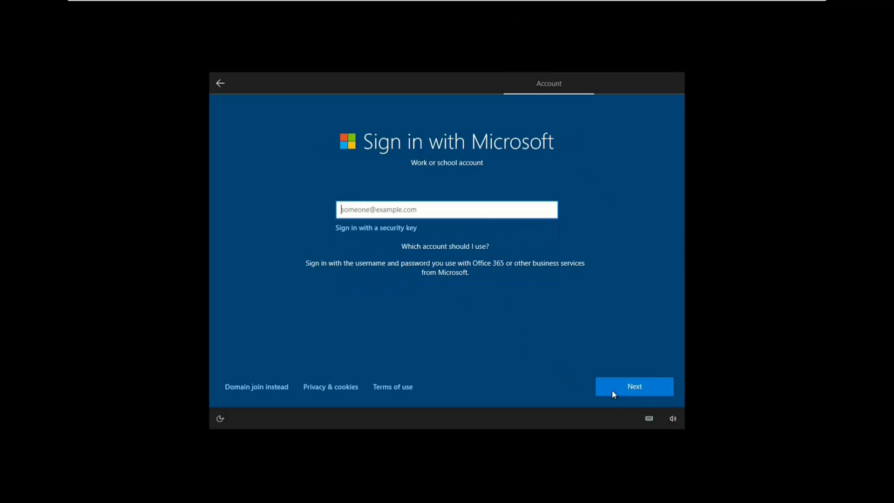
mouse_move(745, 5)
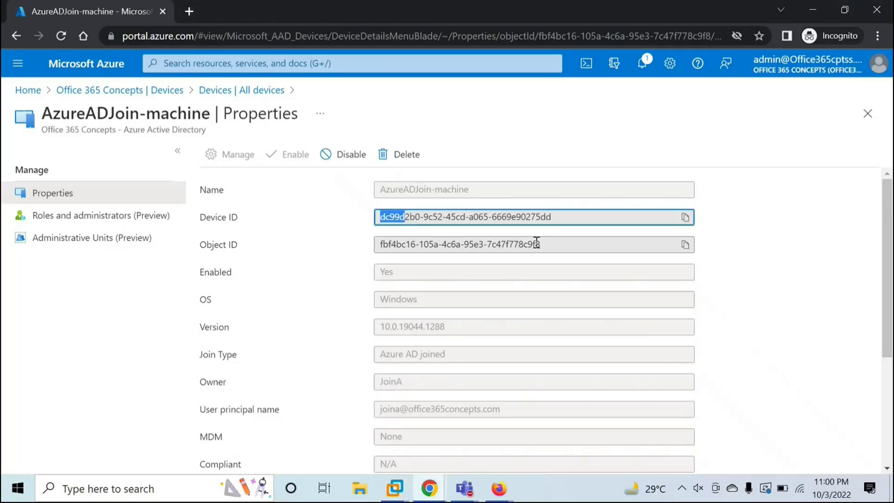
Go to the Office 365 Concepts tenant Overview and browse its Users list.
click(76, 94)
scroll(79, 299, up, 3)
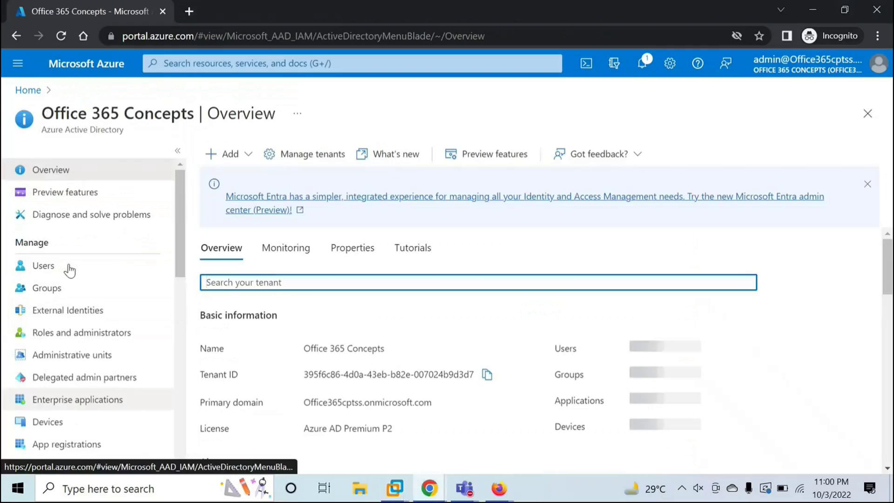
click(70, 264)
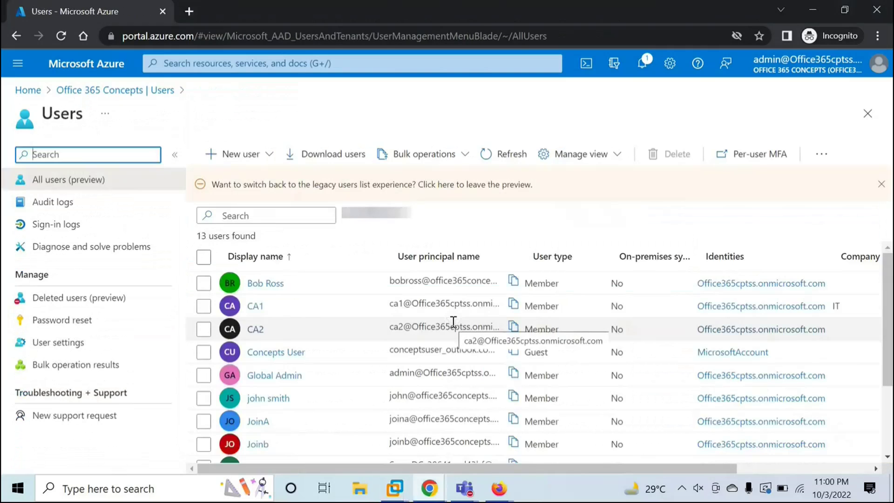
scroll(433, 326, down, 3)
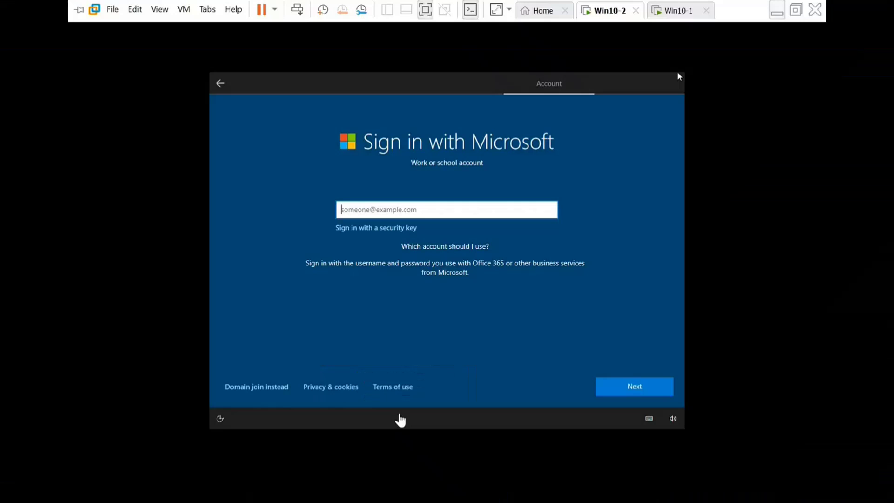
Enter the work account's e-mail address on the Win10-2 sign-in page.
click(399, 419)
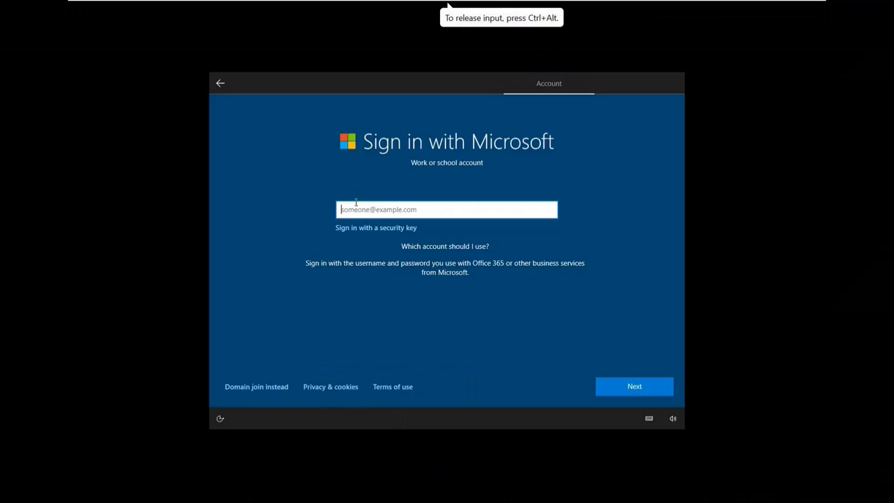
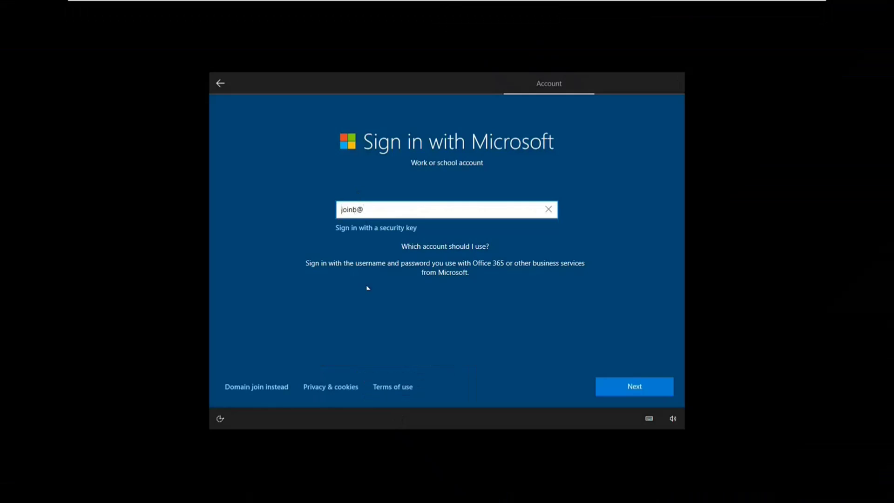
click(618, 388)
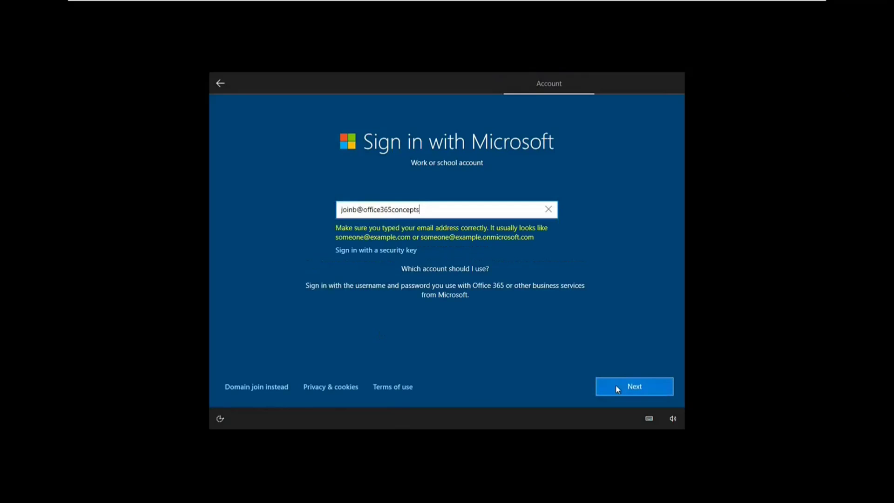
text(.com)
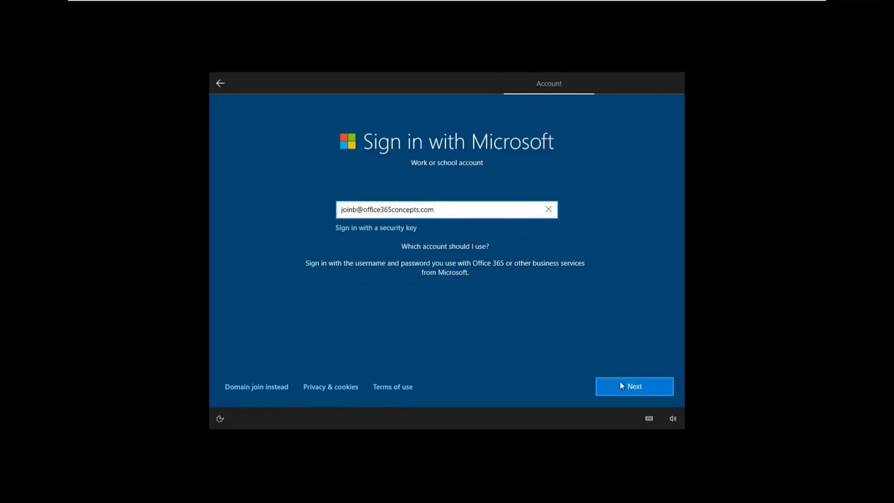
click(620, 386)
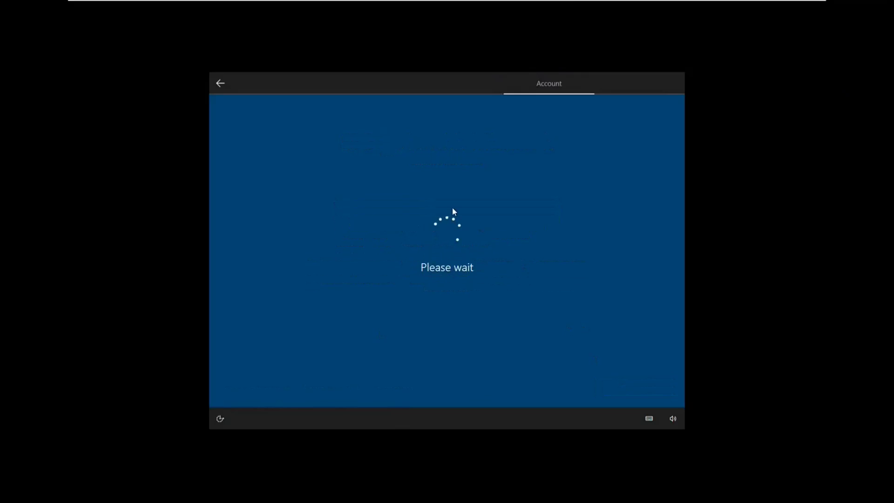
Type and submit the work account password.
click(435, 233)
text(********)
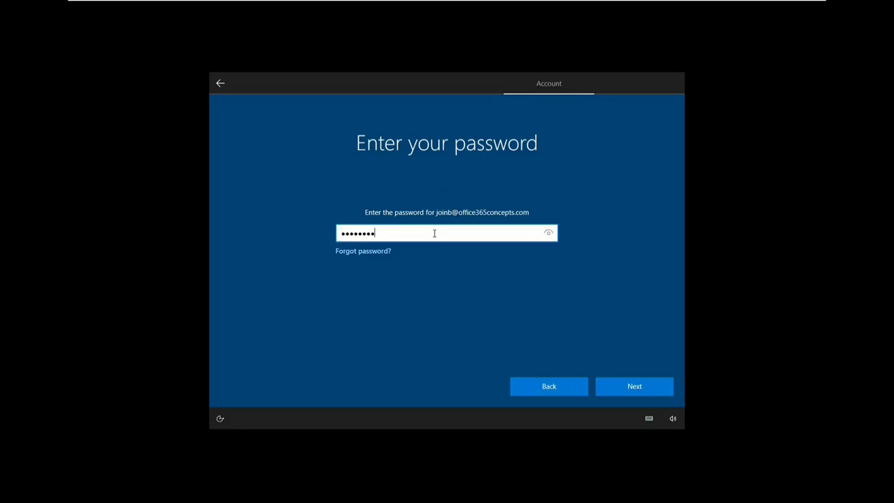
key(Return)
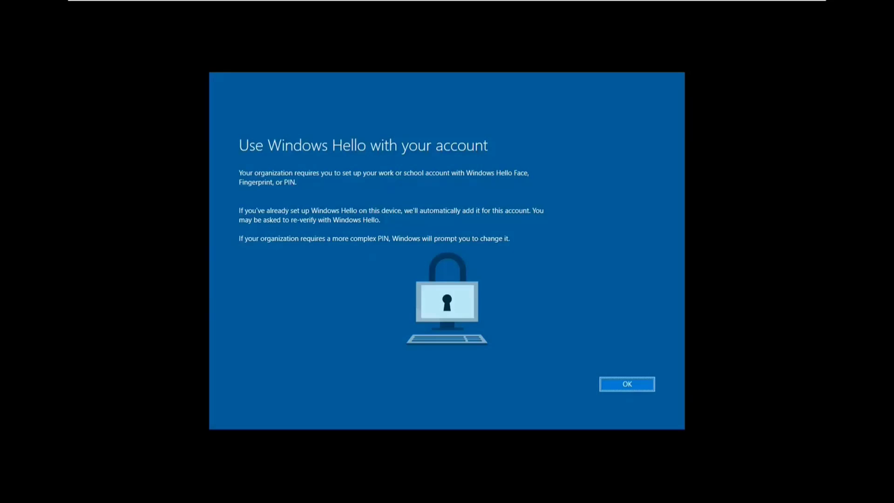
Accept the Windows Hello requirement and start providing the account's security information.
click(720, 426)
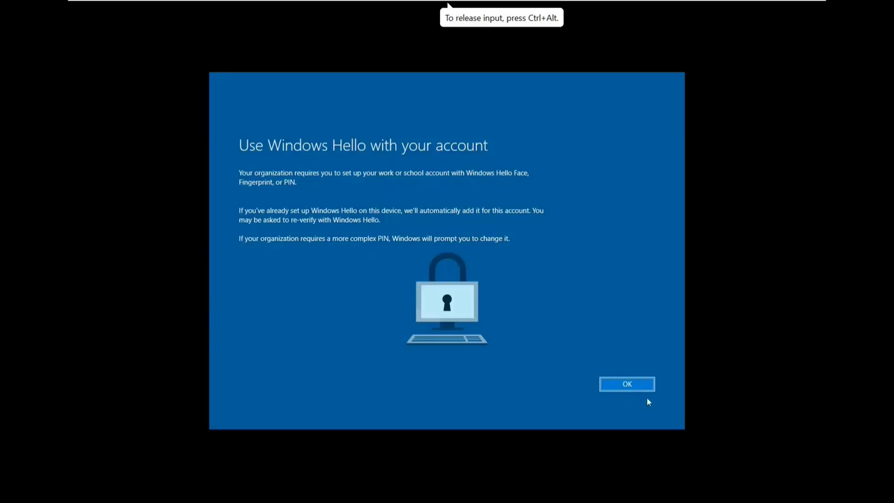
click(641, 389)
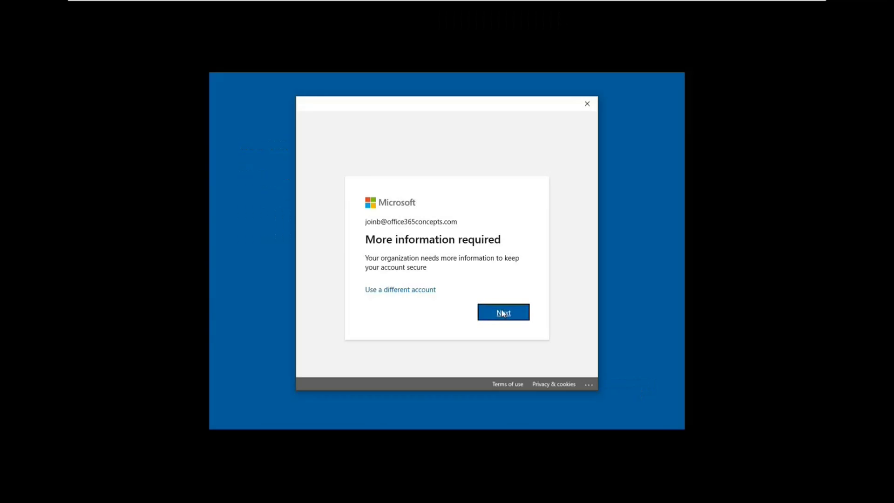
click(503, 312)
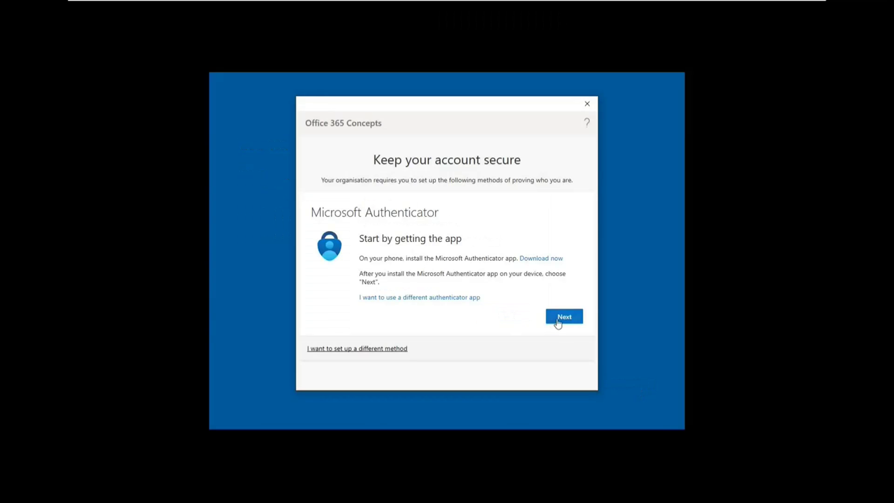
Register Microsoft Authenticator by scanning the QR code and approving the test notification.
click(559, 319)
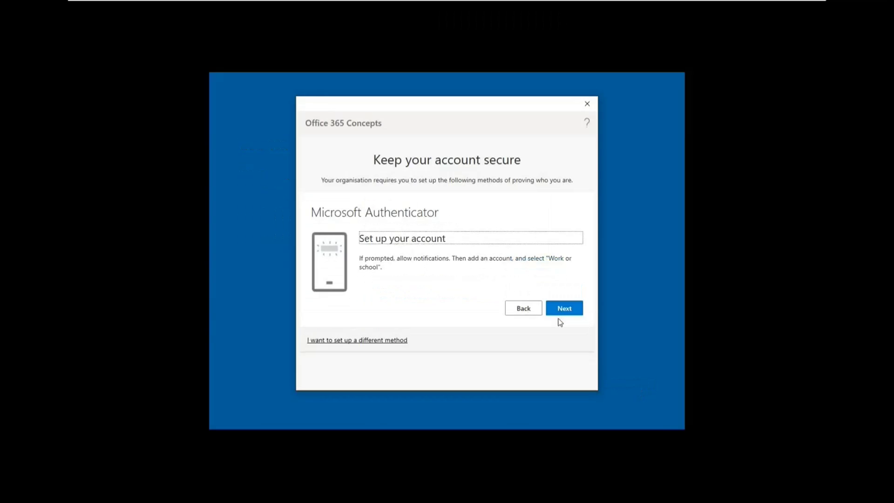
click(561, 312)
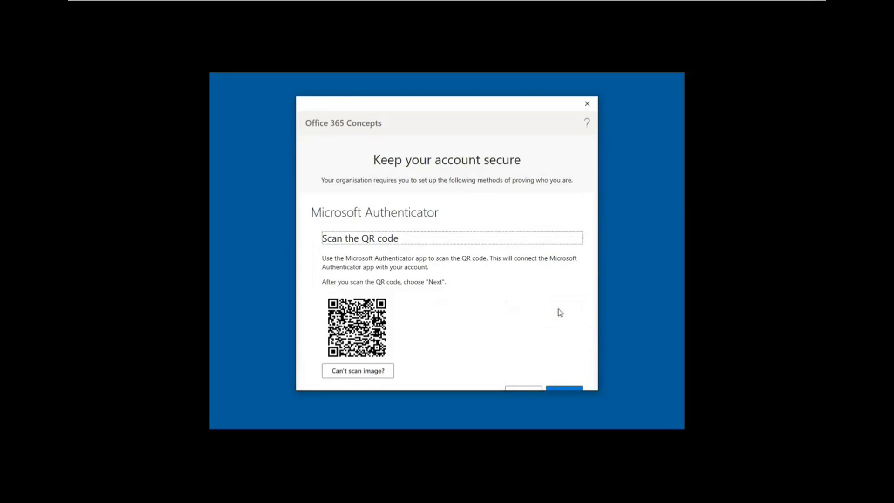
scroll(560, 312, down, 2)
click(568, 328)
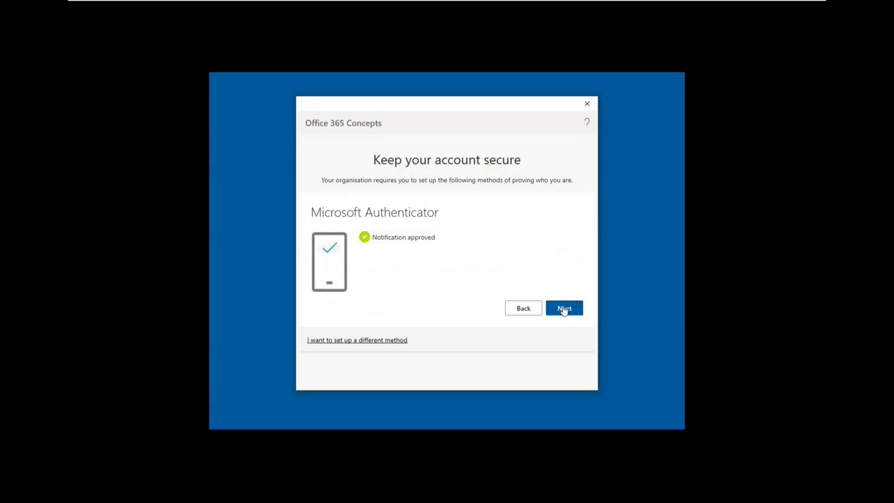
click(564, 308)
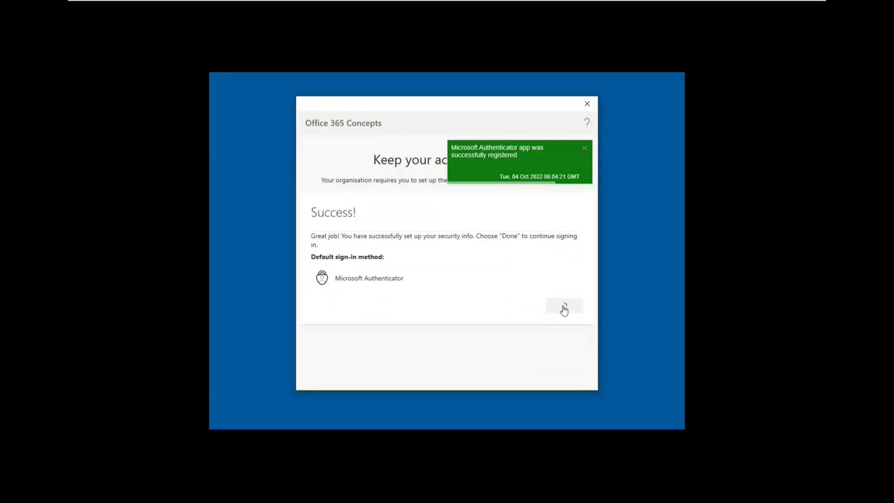
click(564, 307)
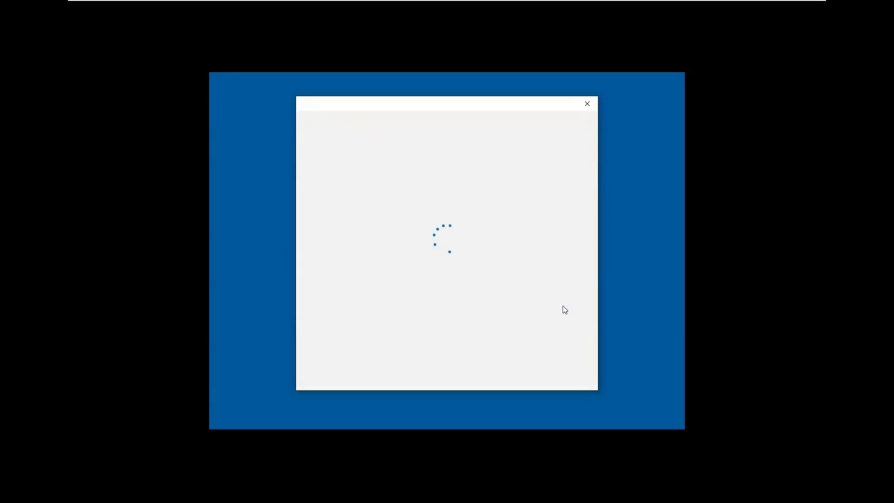
Create and confirm a Windows Hello PIN, then dismiss the All set! screen.
text(1234)
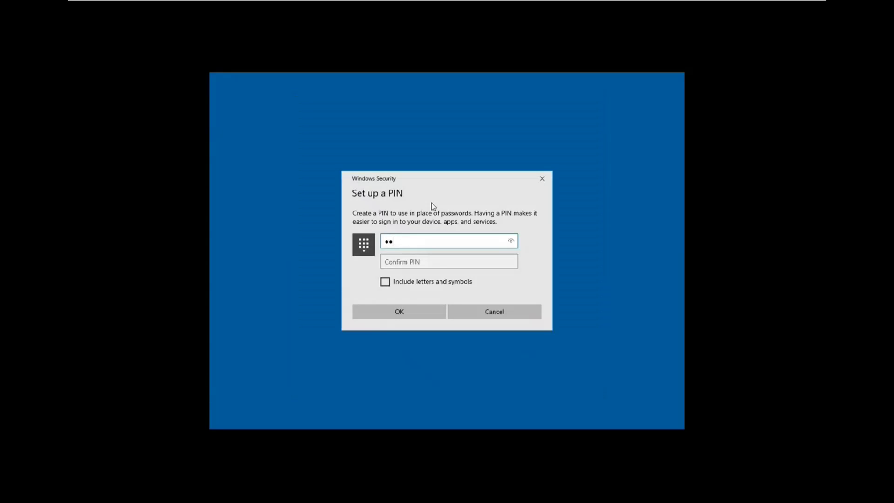
text(5678)
key(Tab)
text(12345678)
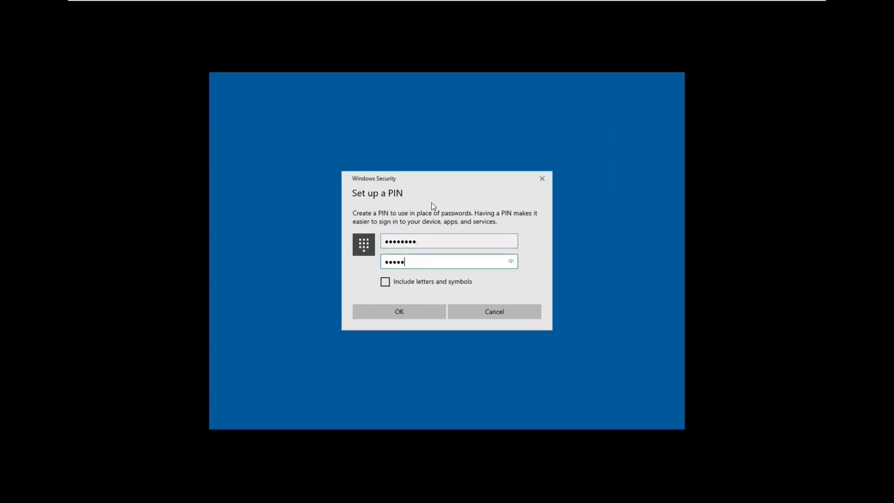
click(420, 307)
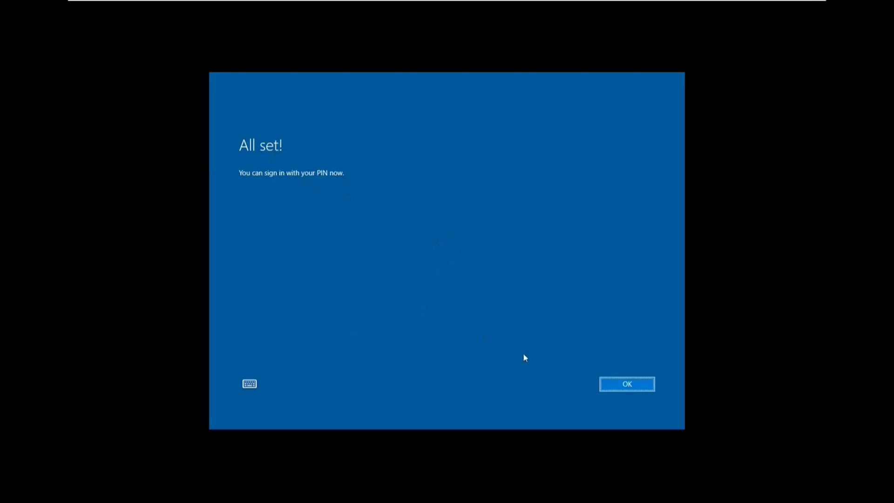
click(615, 389)
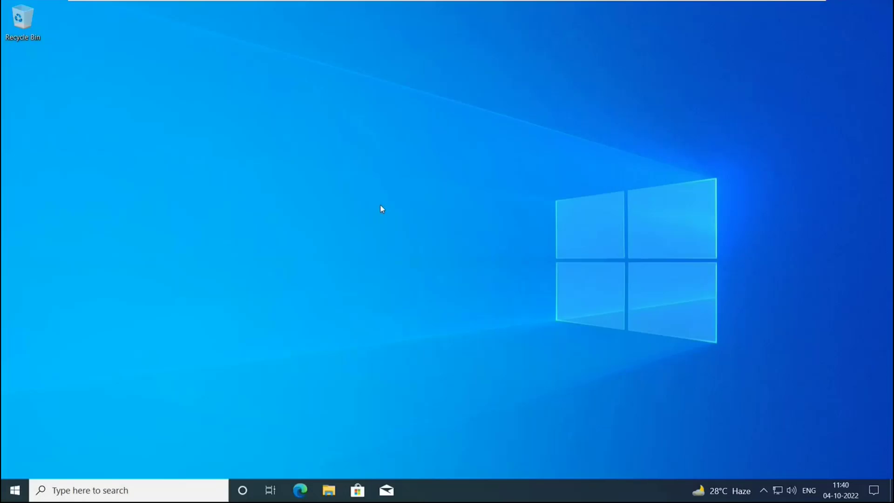
Run dsregcmd /status in a new Command Prompt.
key(super+r)
text(cmd)
key(Return)
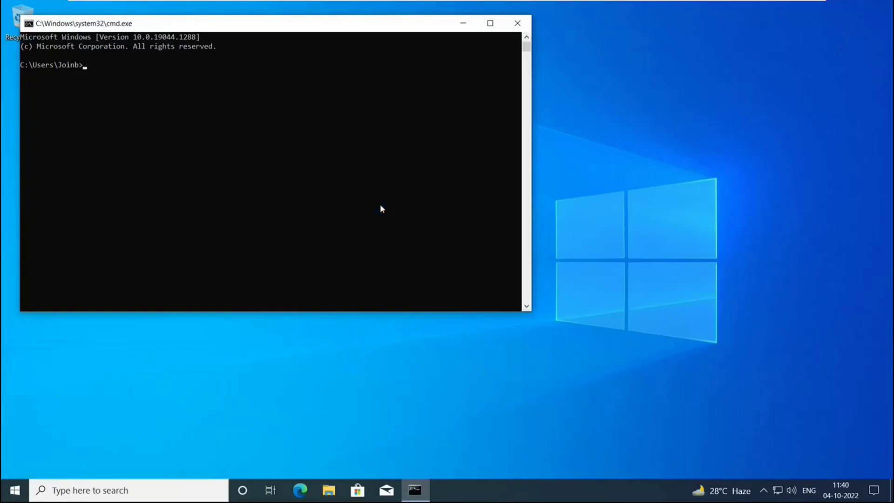
text(dsregcmd /status)
key(Return)
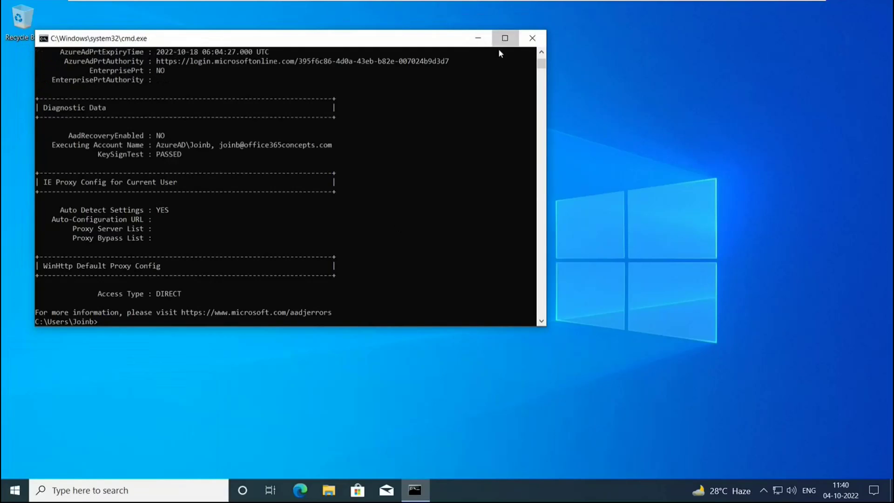
In the maximized console, locate and highlight the AzureAdJoined : YES line.
click(502, 41)
scroll(358, 240, up, 9)
scroll(358, 239, up, 16)
drag(75, 125, 187, 129)
click(187, 129)
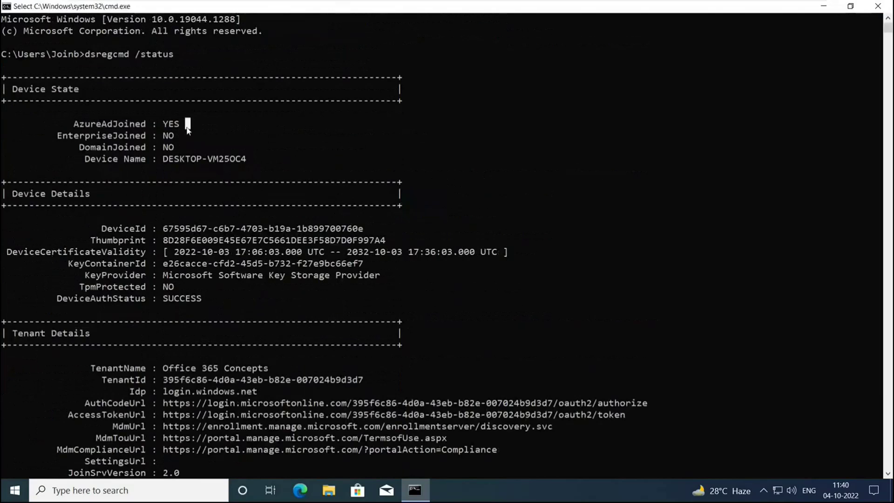
scroll(188, 129, down, 20)
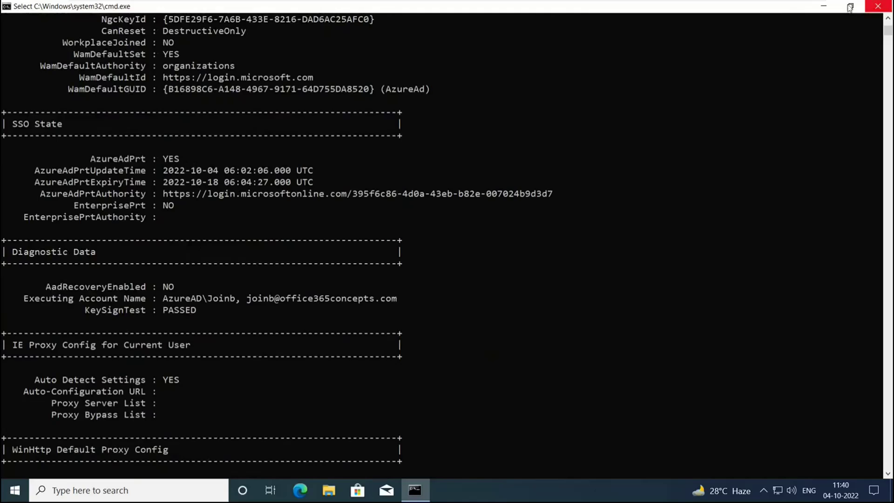
key(Escape)
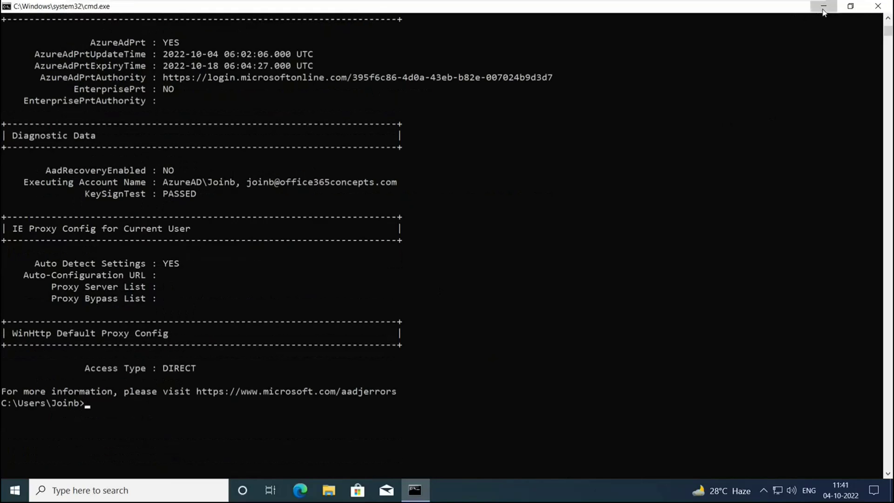
Minimize the console and check the signed-in work account from the Start menu.
click(824, 6)
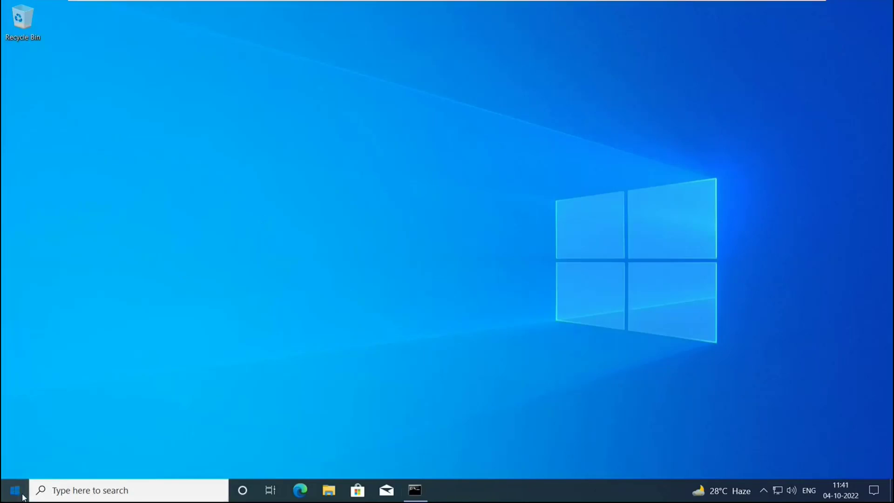
click(15, 490)
click(49, 355)
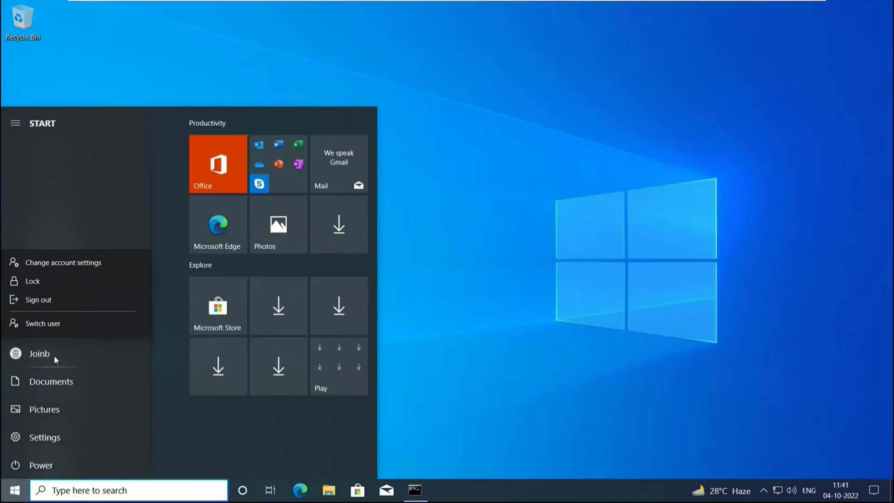
key(Escape)
key(Escape)
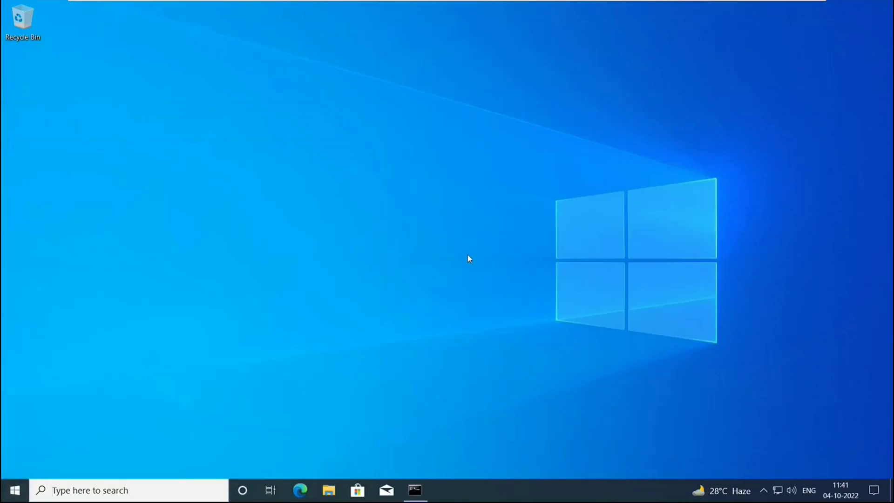
Browse to portal.office.com in Edge, signing in automatically as the joined user.
click(300, 490)
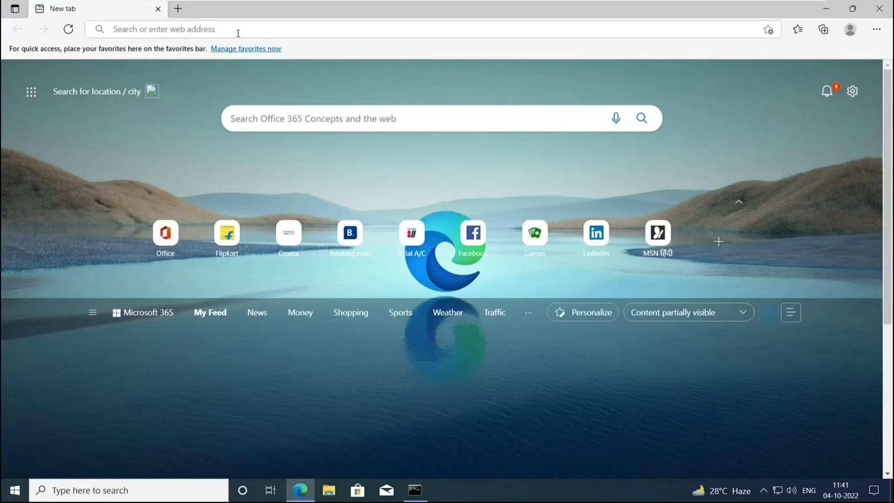
click(238, 31)
text(porta)
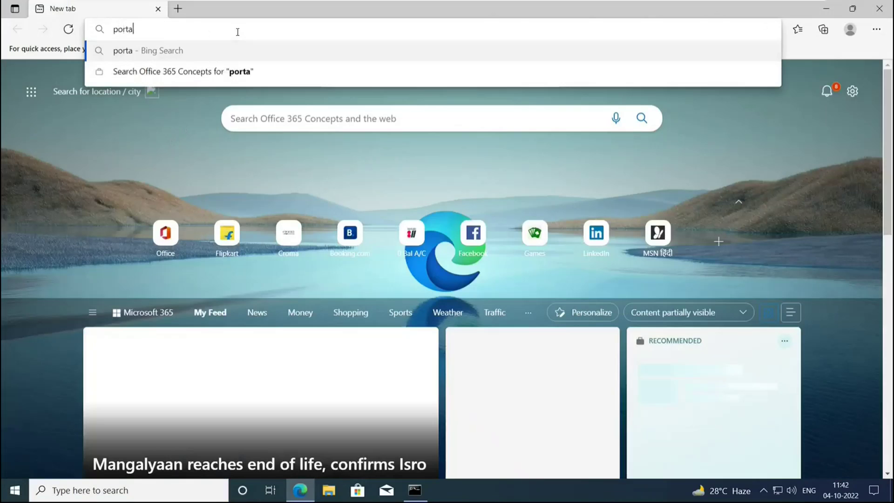
text(l.of)
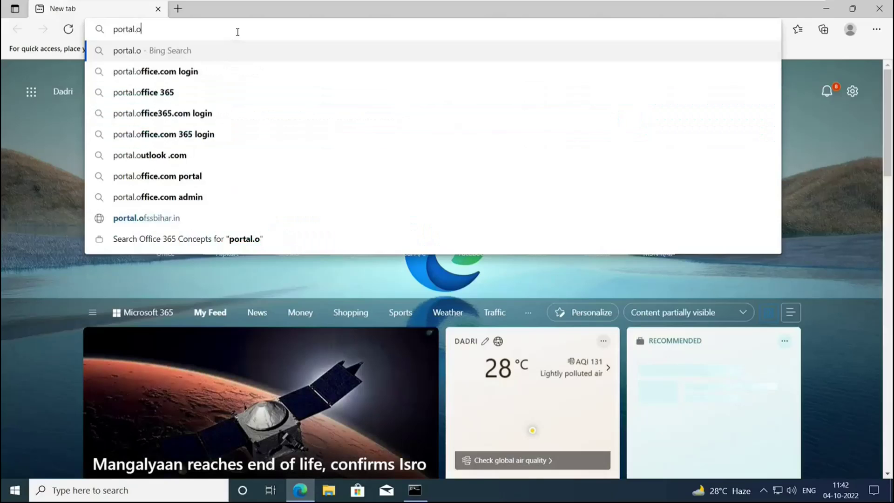
text(fice.com)
key(Return)
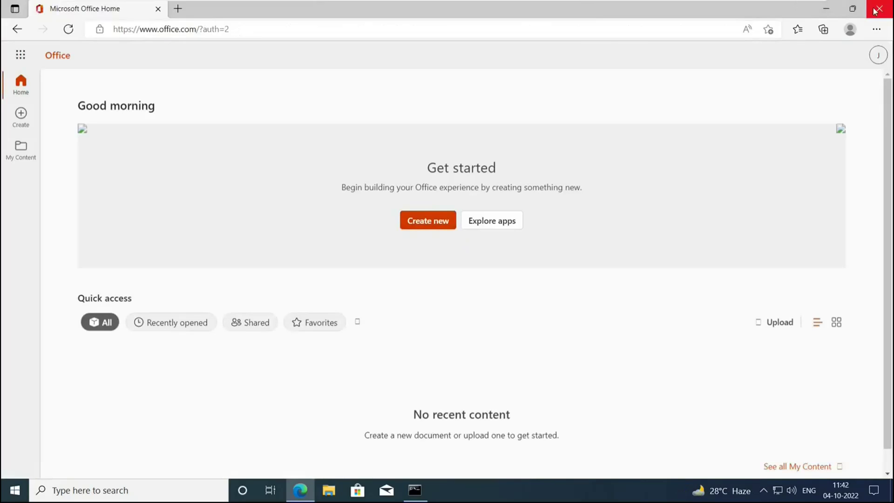
Close Edge and launch the Microsoft Management Console via Run, approving the elevation prompt.
key(alt+F4)
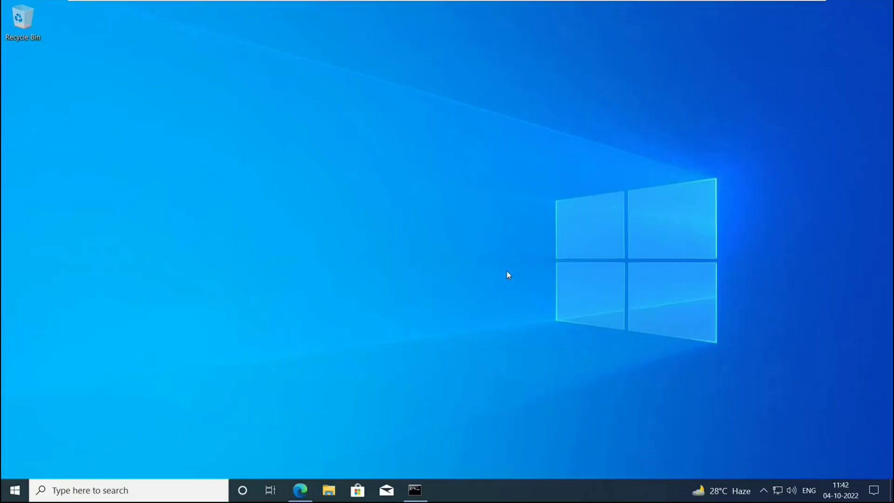
key(super+r)
text(mm)
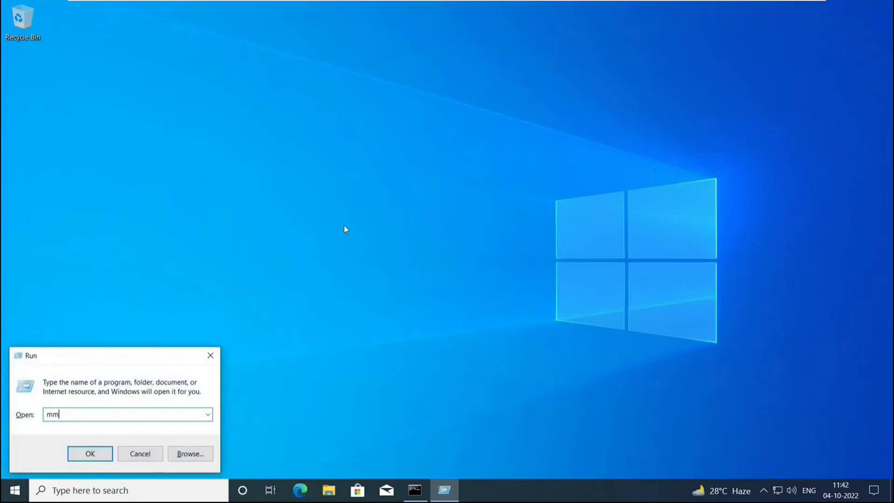
key(Return)
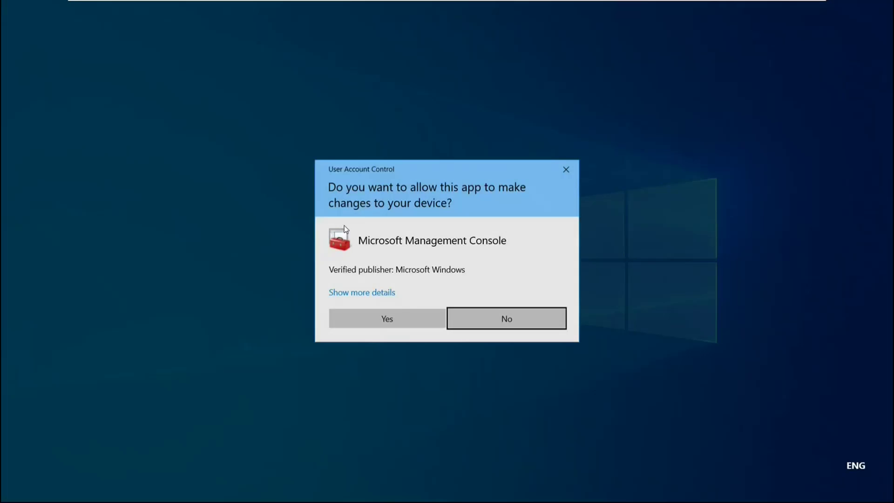
click(415, 318)
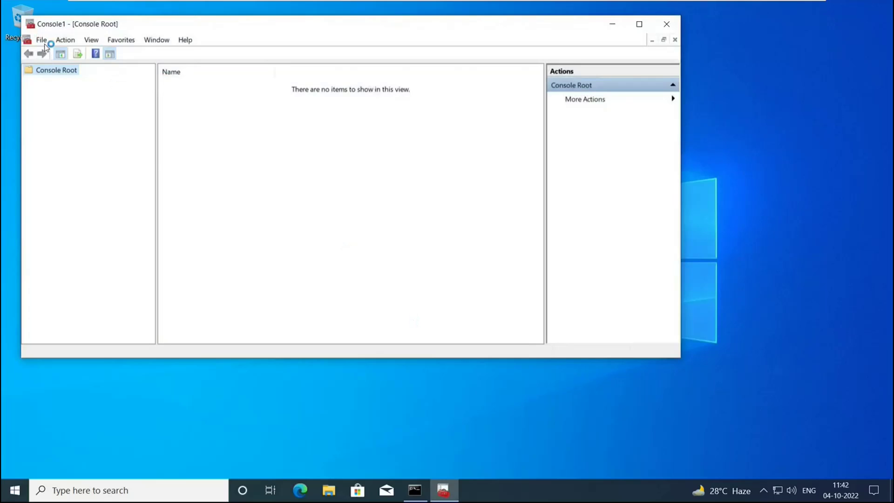
Add the Certificates snap-in for the Computer account on the local computer.
click(42, 40)
click(106, 109)
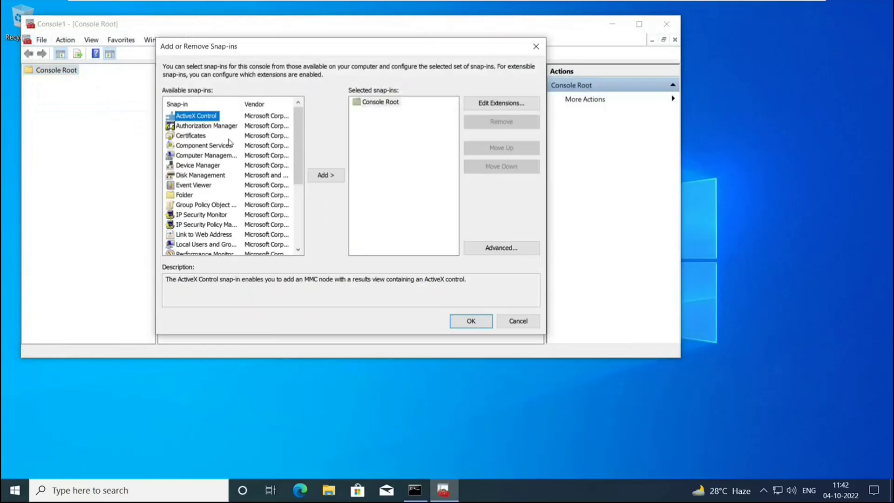
click(198, 138)
click(326, 177)
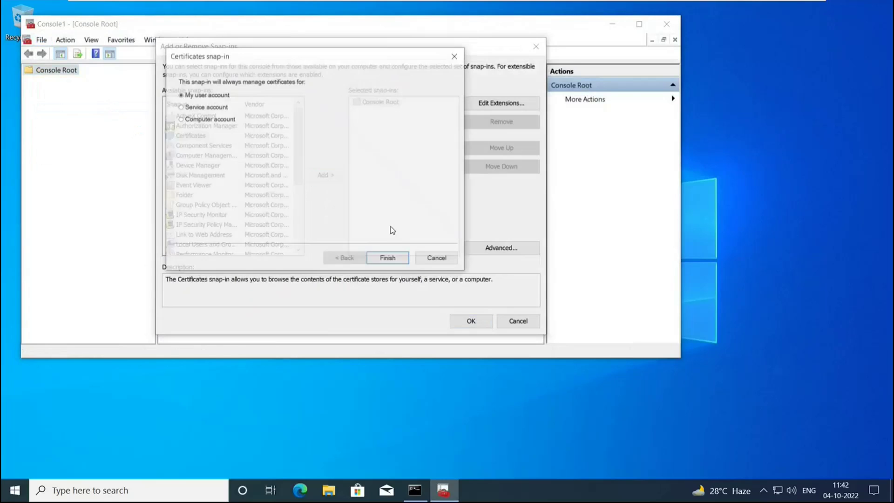
click(217, 119)
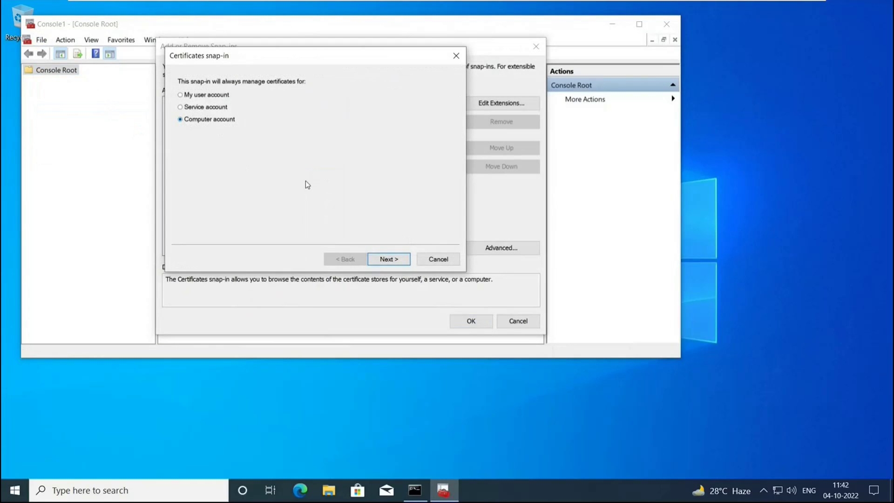
click(402, 260)
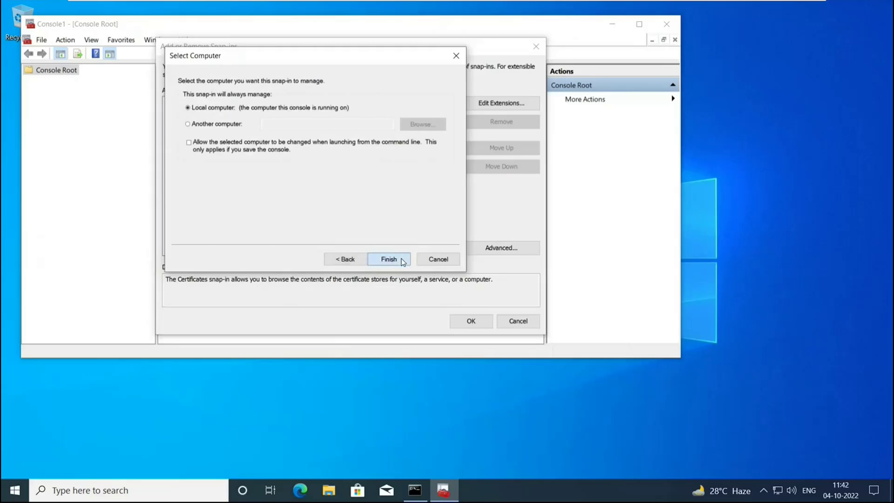
click(398, 260)
click(465, 320)
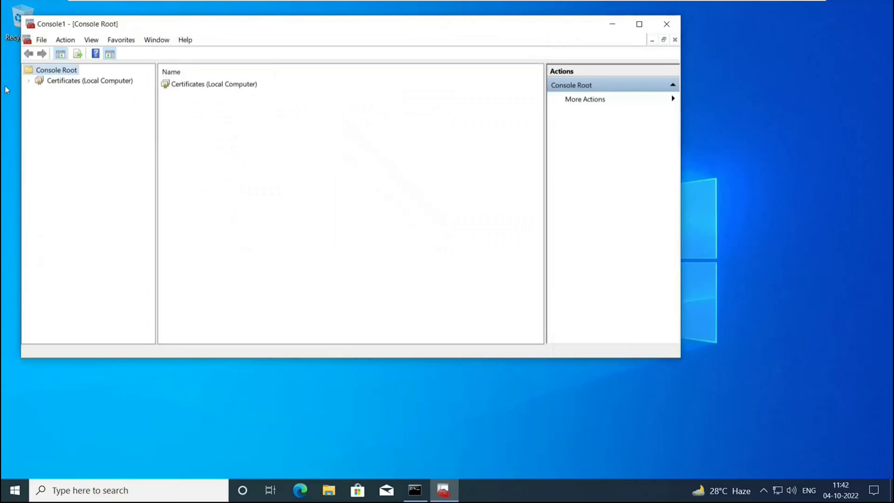
Open the MS-Organization-Access certificate from the Personal certificates store.
click(28, 82)
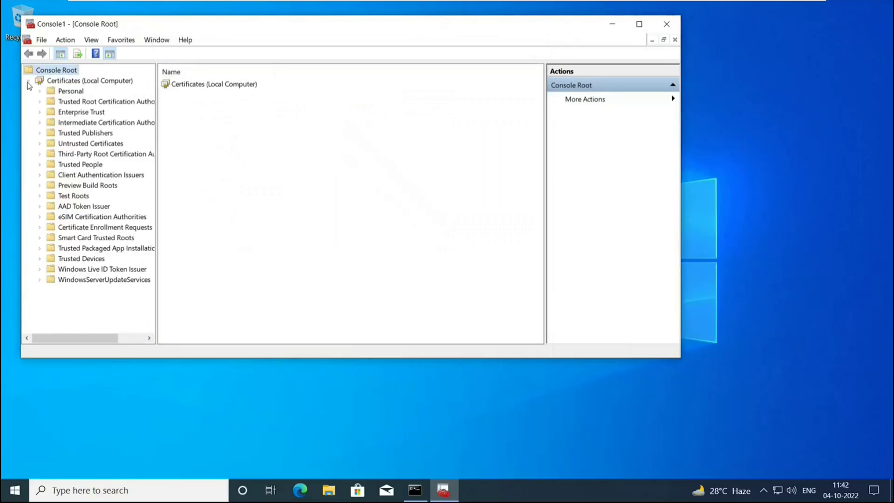
click(66, 91)
double_click(196, 86)
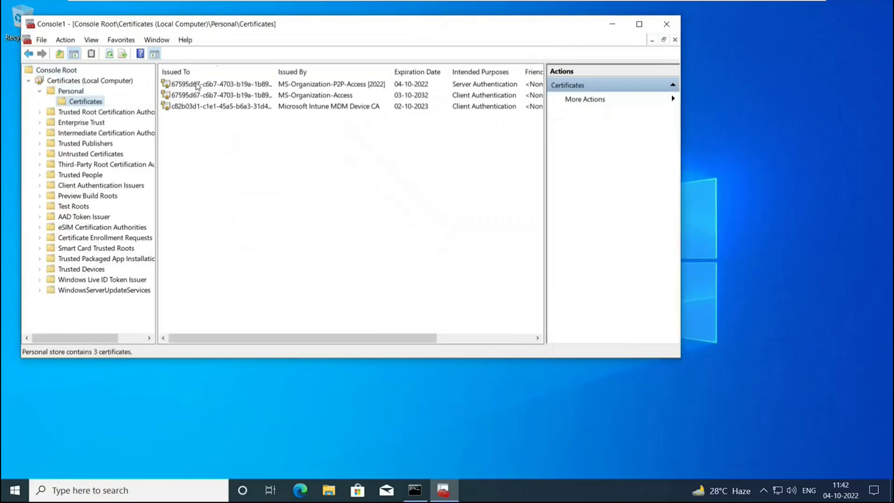
double_click(308, 95)
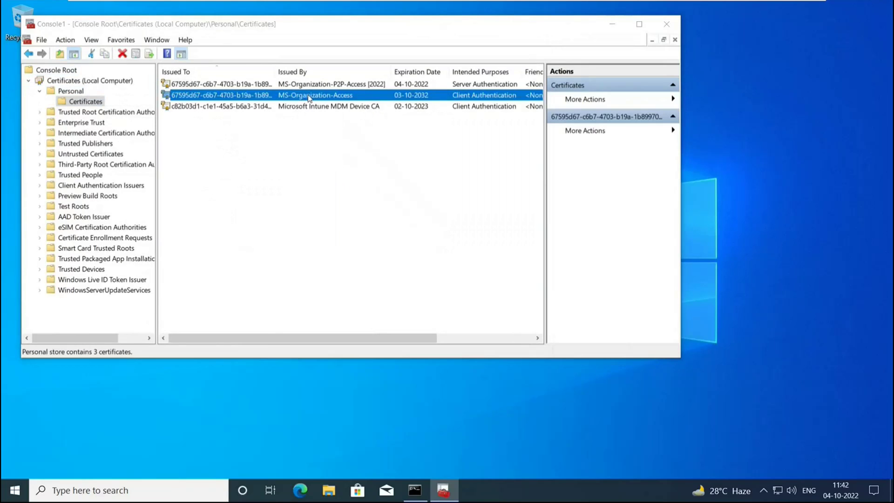
Show Office 365 Concepts' All devices list and widen the Name column to reveal DESKTOP-VM25OC4.
drag(169, 35, 353, 86)
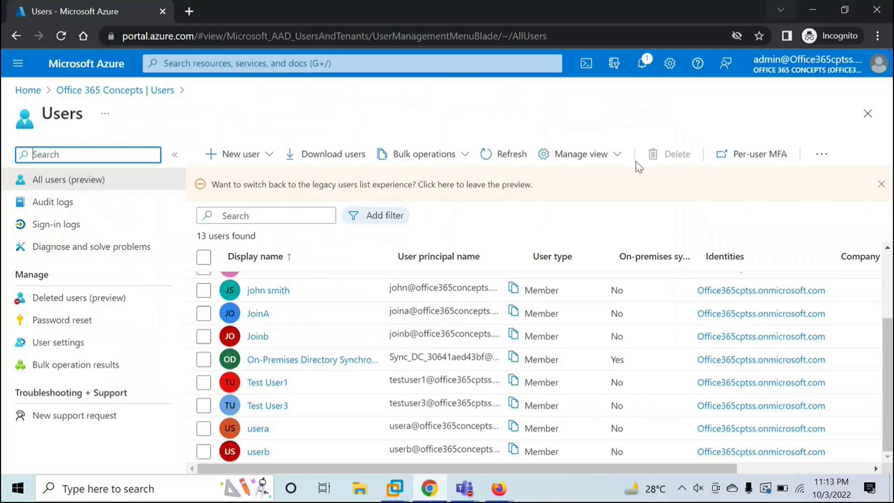
click(80, 92)
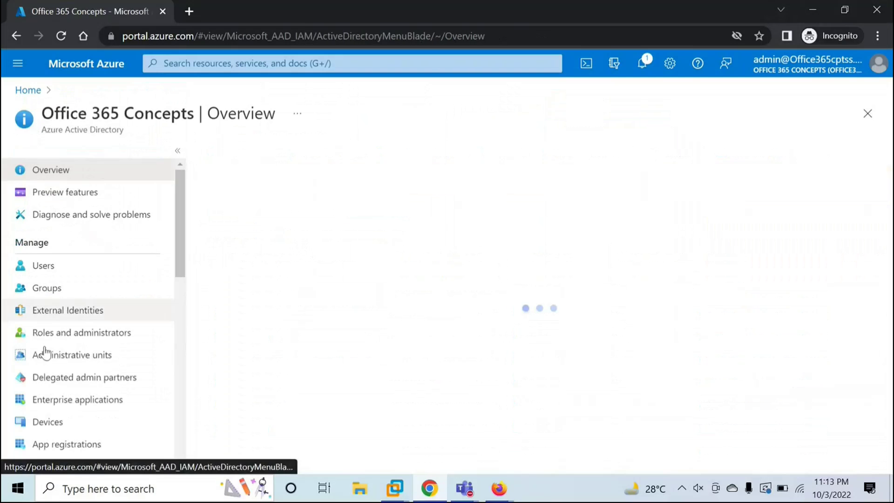
scroll(56, 363, down, 3)
click(47, 283)
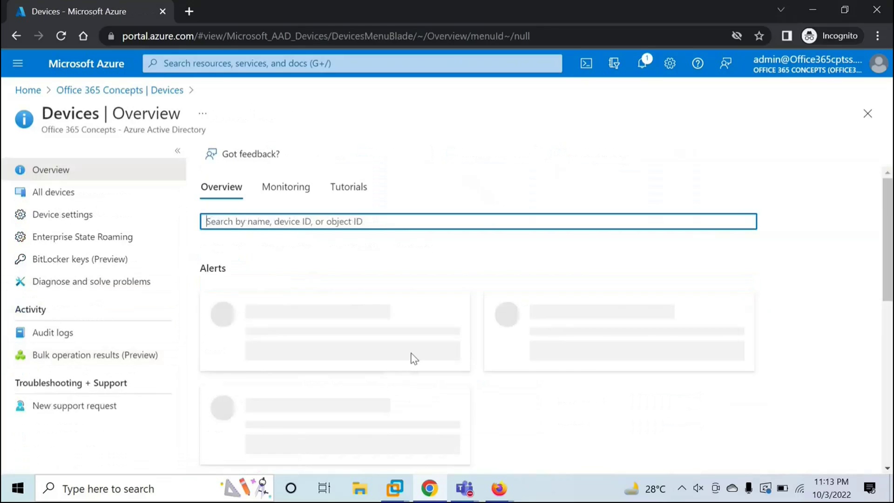
click(65, 193)
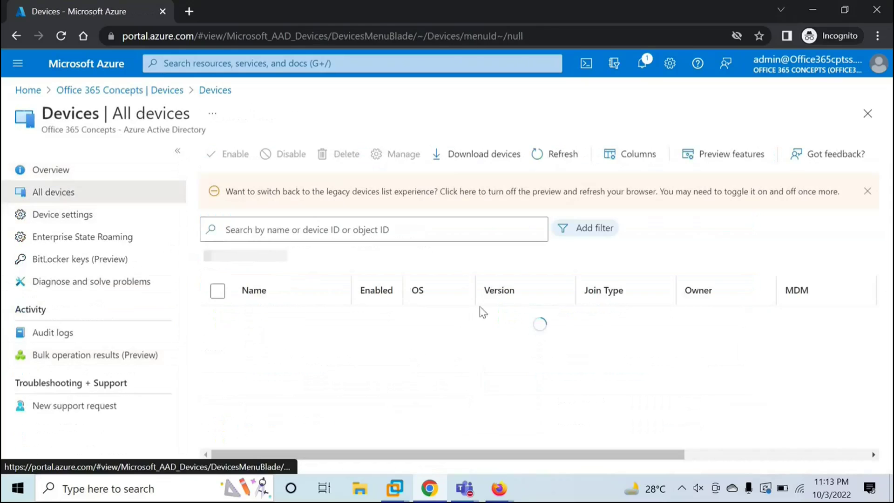
drag(352, 290, 376, 294)
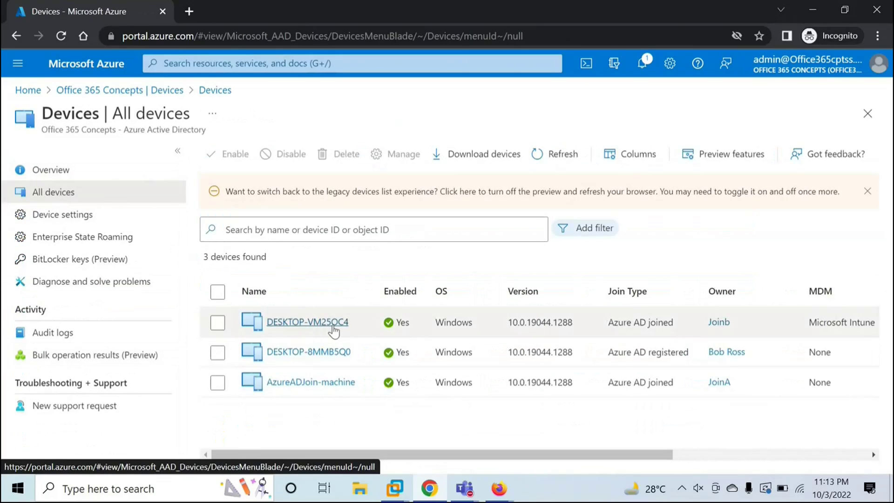
On Win10-2, run hostname in Command Prompt to confirm the name DESKTOP-VM25OC4.
mouse_move(406, 490)
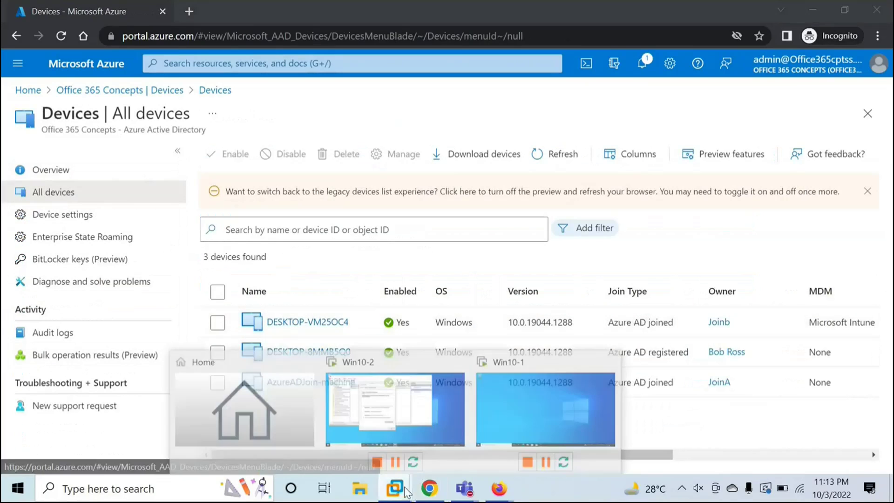
click(415, 420)
key(super+r)
text(cmd)
key(Return)
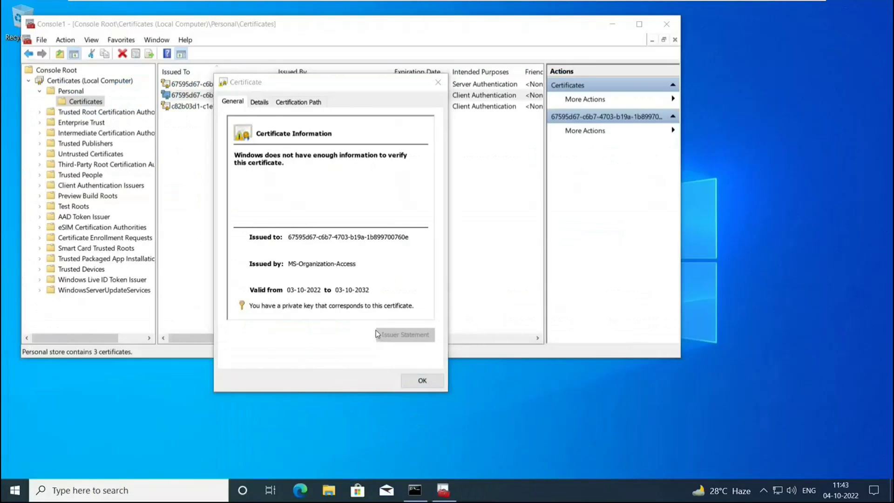
text(hostname)
key(Return)
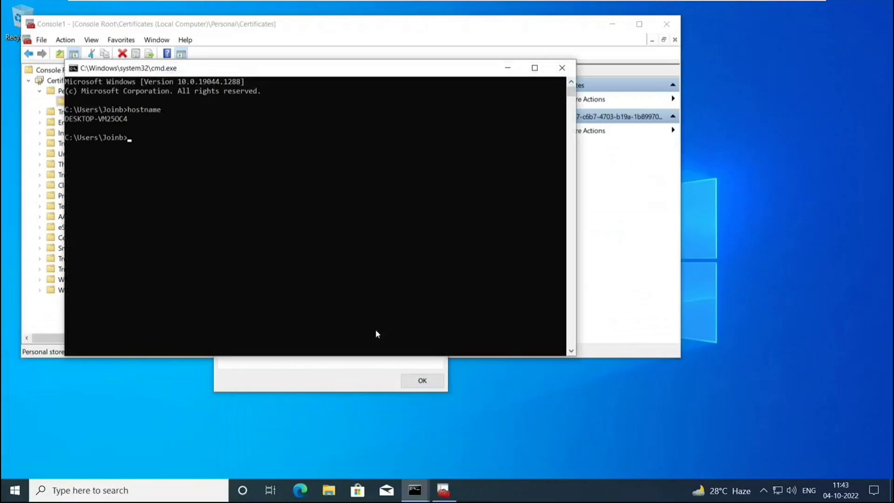
drag(98, 120, 115, 121)
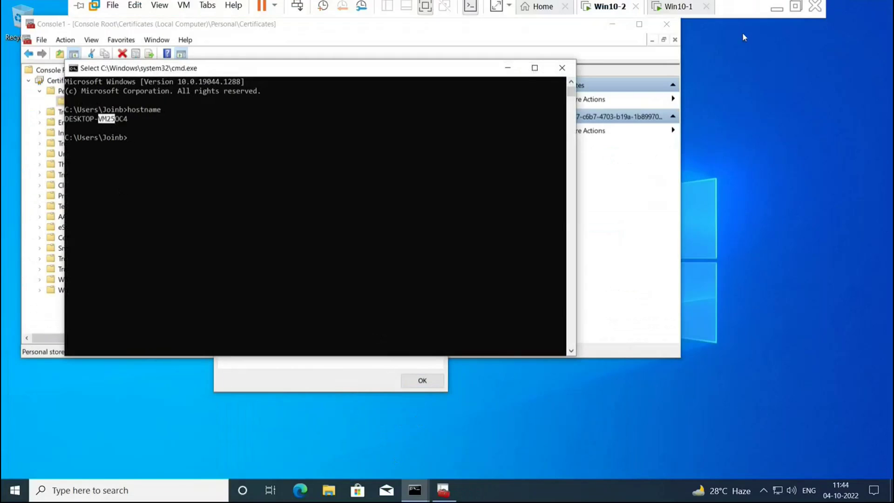
click(810, 8)
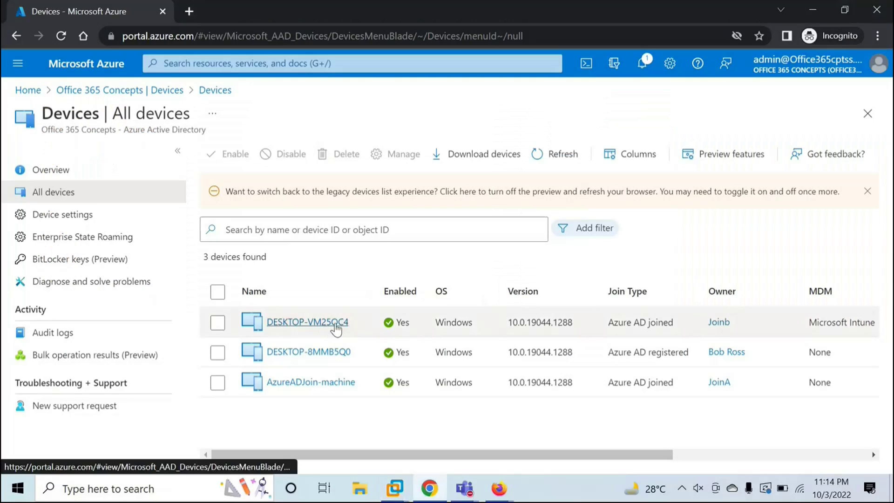
Open DESKTOP-VM25OC4's properties and compare its Device ID with the certificate's Issued to.
click(335, 324)
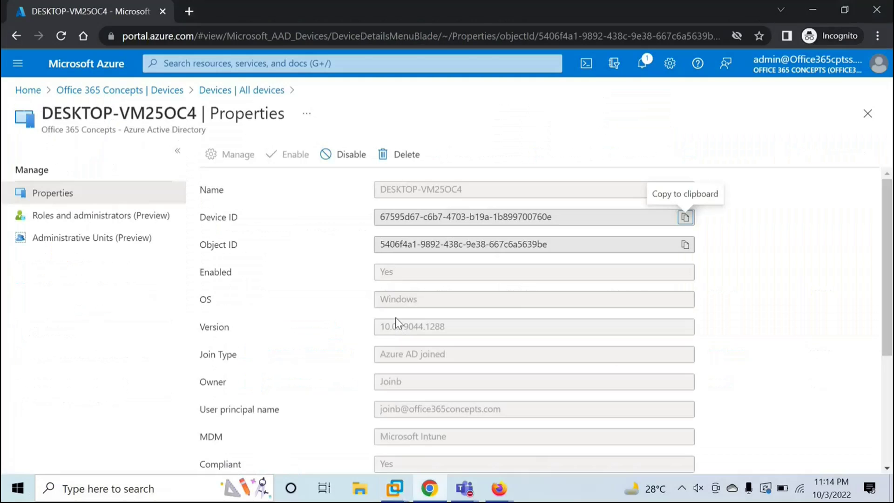
drag(376, 217, 405, 218)
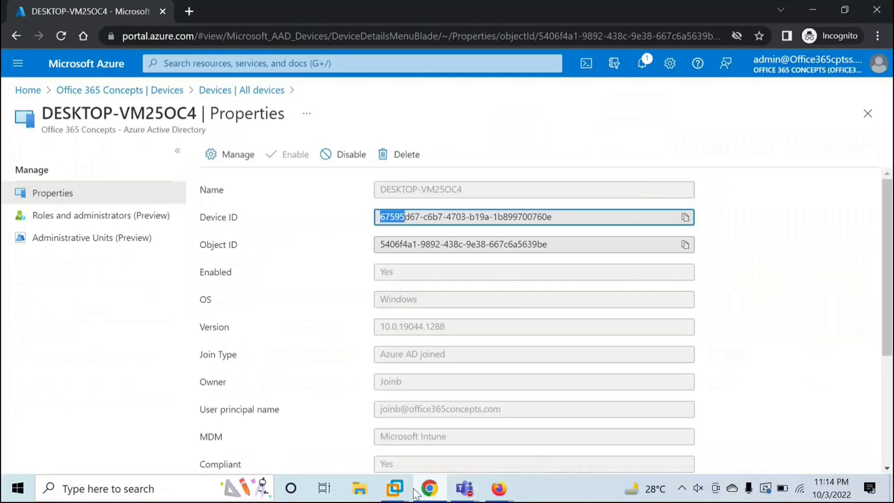
click(394, 488)
click(399, 434)
click(615, 222)
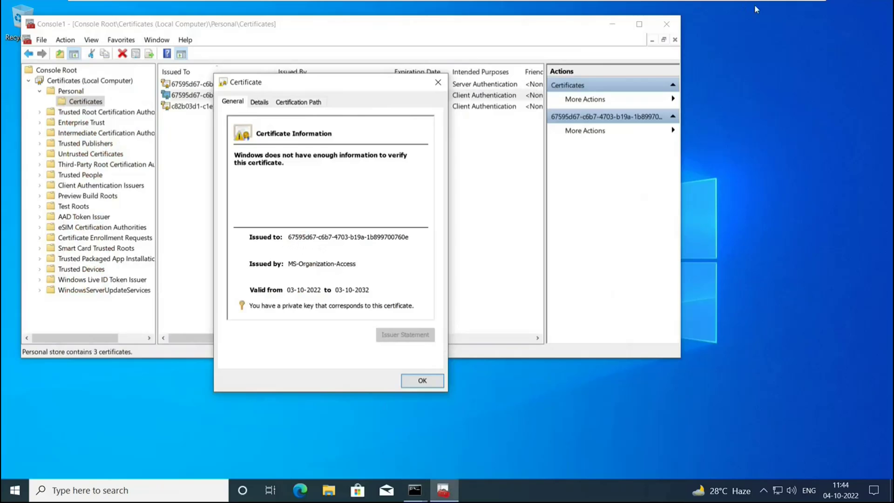
mouse_move(766, 6)
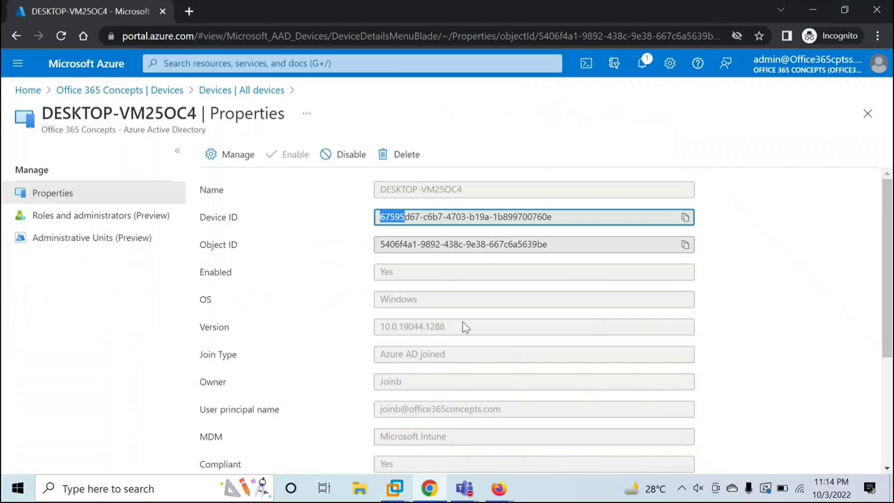
click(366, 286)
Review the Version, Join Type Azure AD joined, MDM Microsoft Intune and Compliant Yes values.
drag(381, 327, 435, 345)
drag(380, 354, 464, 362)
scroll(464, 362, down, 3)
drag(381, 270, 510, 274)
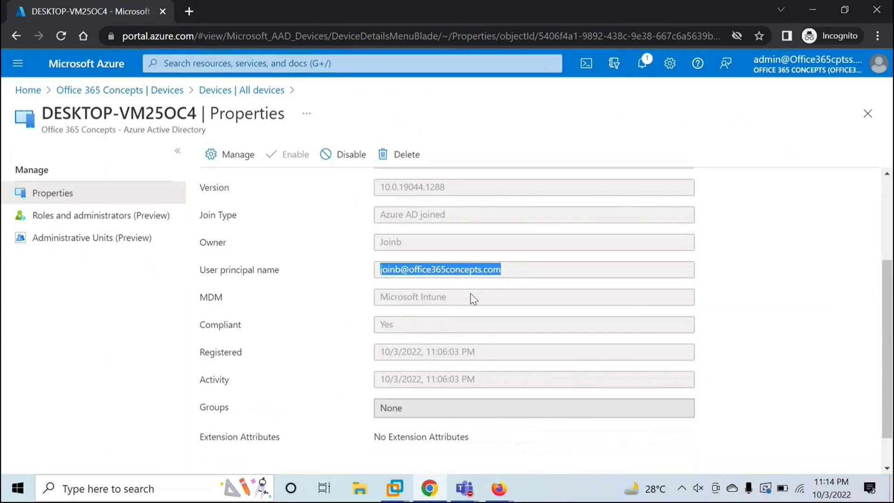
drag(471, 297, 362, 306)
drag(405, 332, 351, 336)
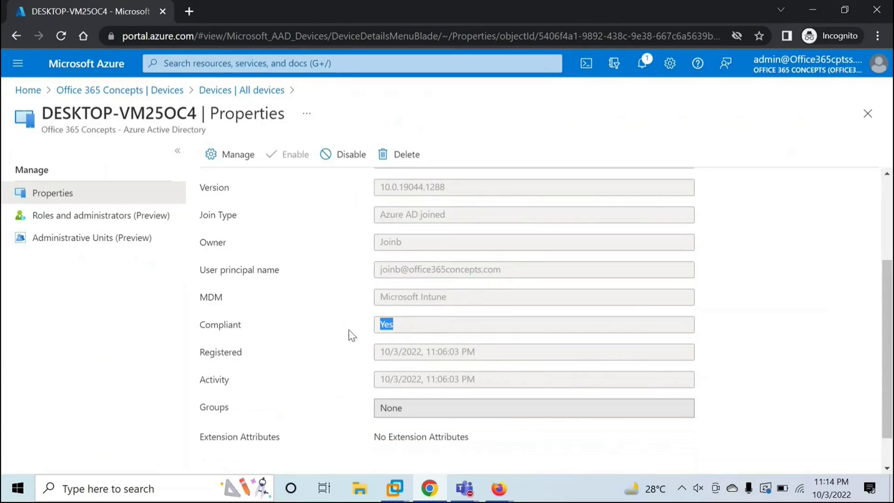
click(352, 336)
drag(472, 297, 341, 306)
click(342, 306)
scroll(341, 306, down, 1)
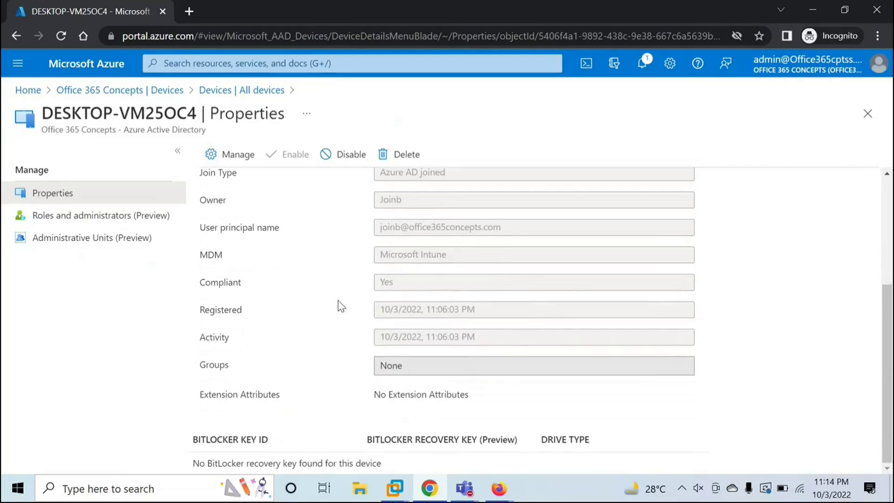
scroll(342, 306, up, 4)
Close the certificate details window on the Win10-2 VM.
mouse_move(393, 485)
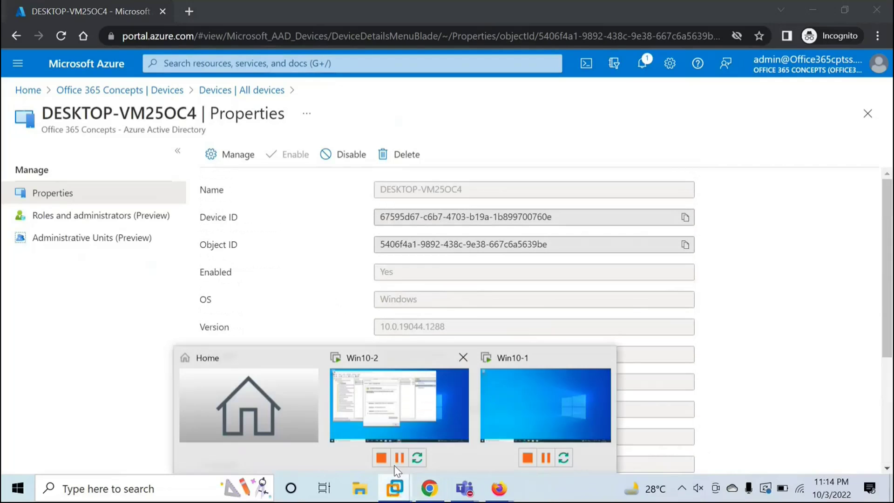
click(394, 406)
click(422, 380)
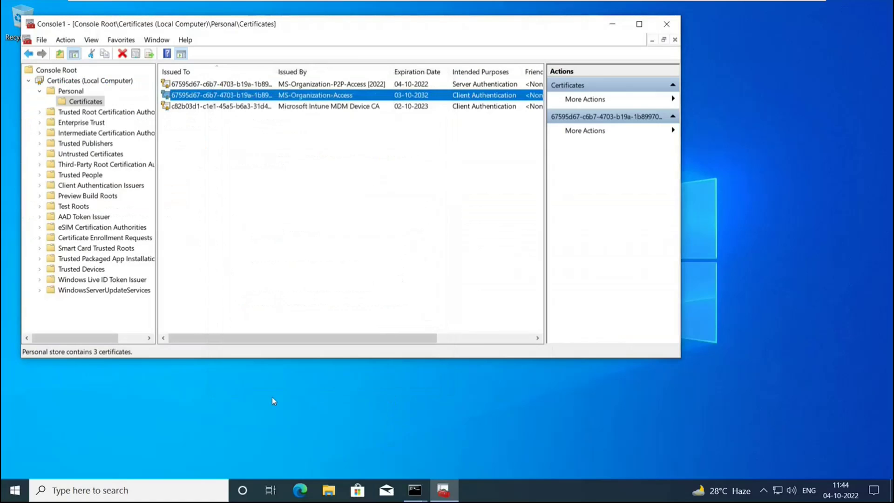